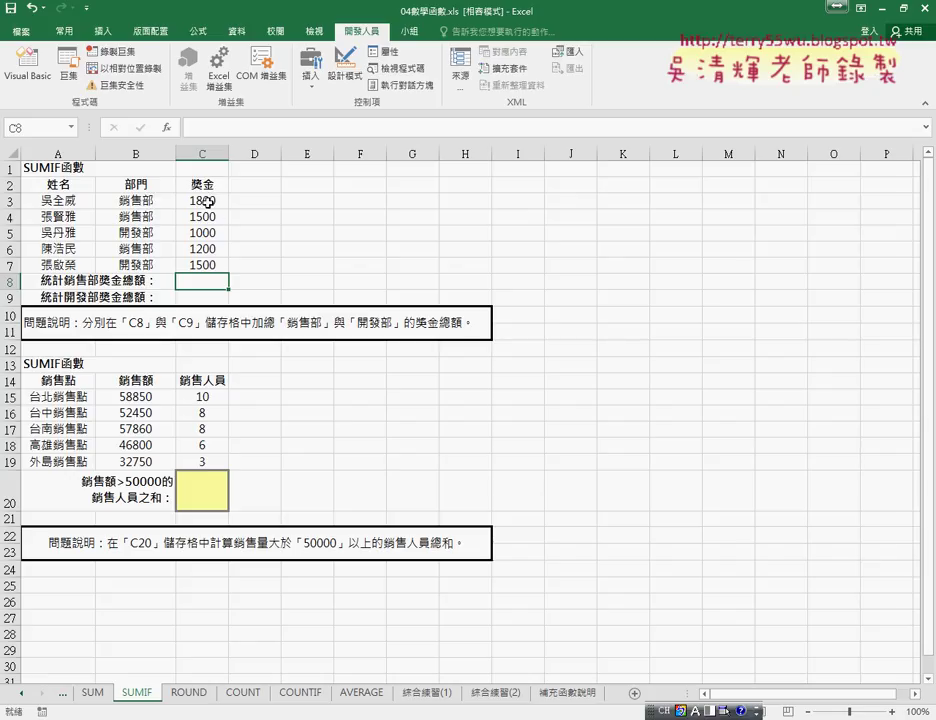
Examine the departments in B3:B7 and the bonuses in C3:C7 that the sales department total in C8 has to add up
{"action": "left_click", "coordinate": [207, 202]}
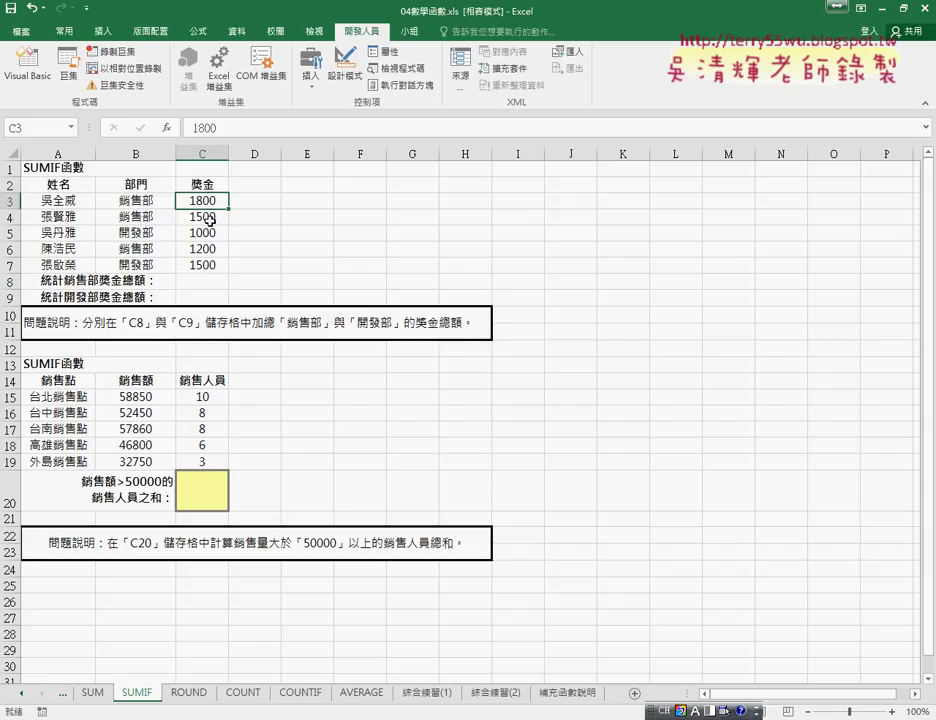
{"action": "left_click", "coordinate": [206, 217]}
{"action": "left_click", "coordinate": [145, 201]}
{"action": "left_click", "coordinate": [220, 203]}
{"action": "left_click", "coordinate": [155, 198]}
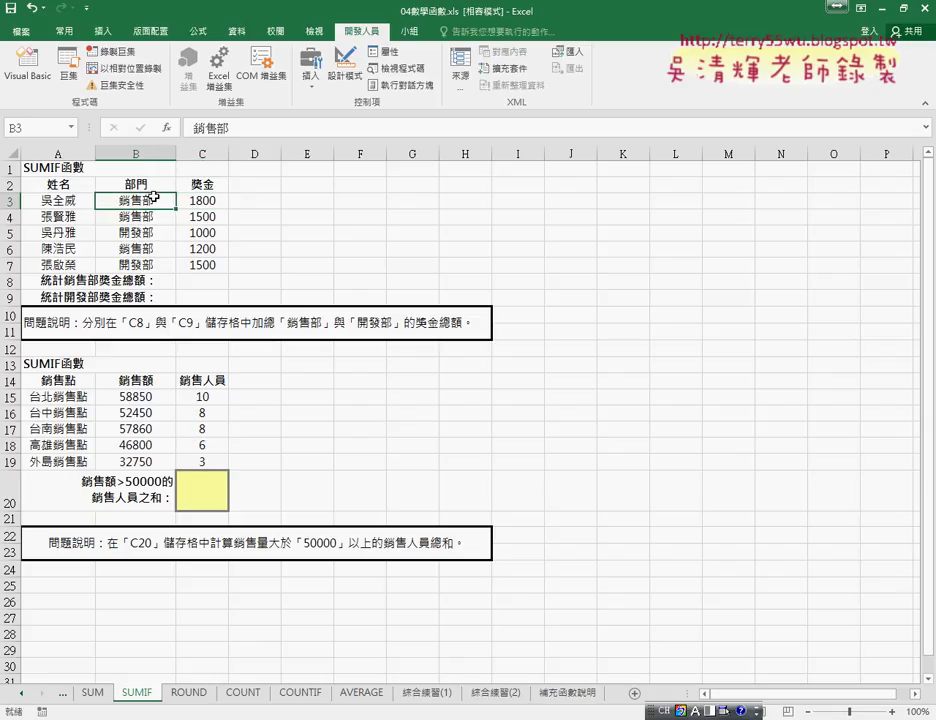
{"action": "left_click", "coordinate": [205, 282]}
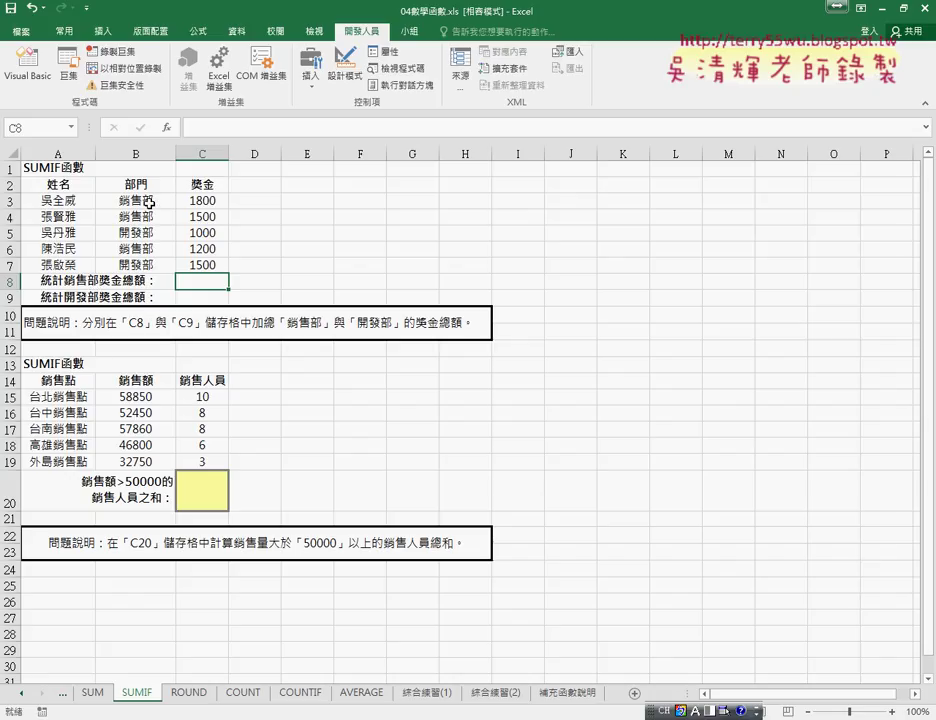
{"action": "left_click_drag", "start_coordinate": [145, 204], "coordinate": [140, 265]}
{"action": "left_click", "coordinate": [200, 201]}
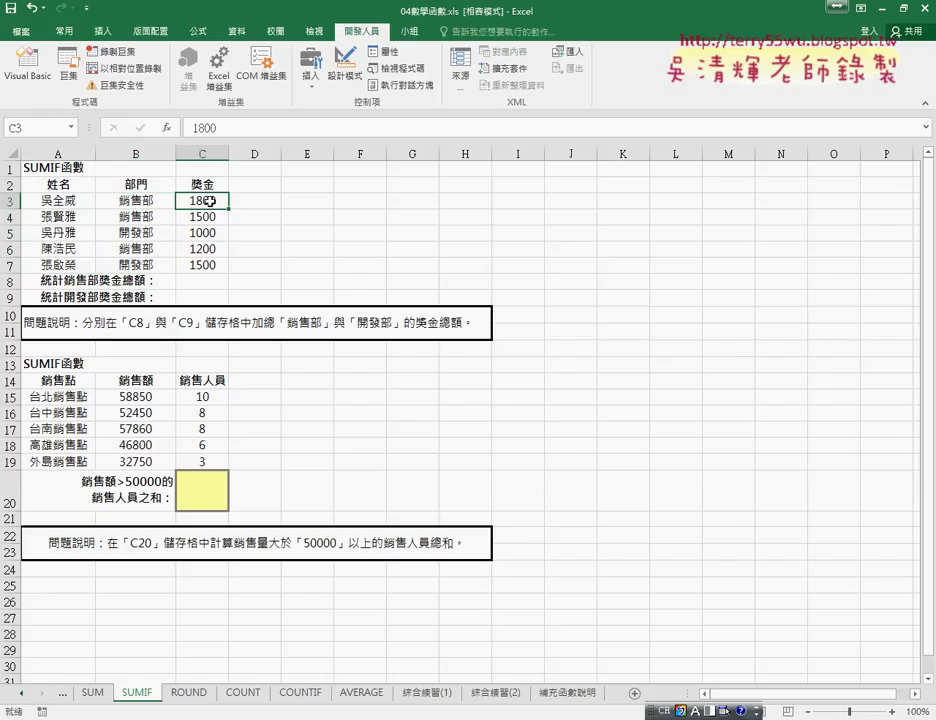
{"action": "left_click", "coordinate": [203, 217]}
{"action": "left_click", "coordinate": [147, 212]}
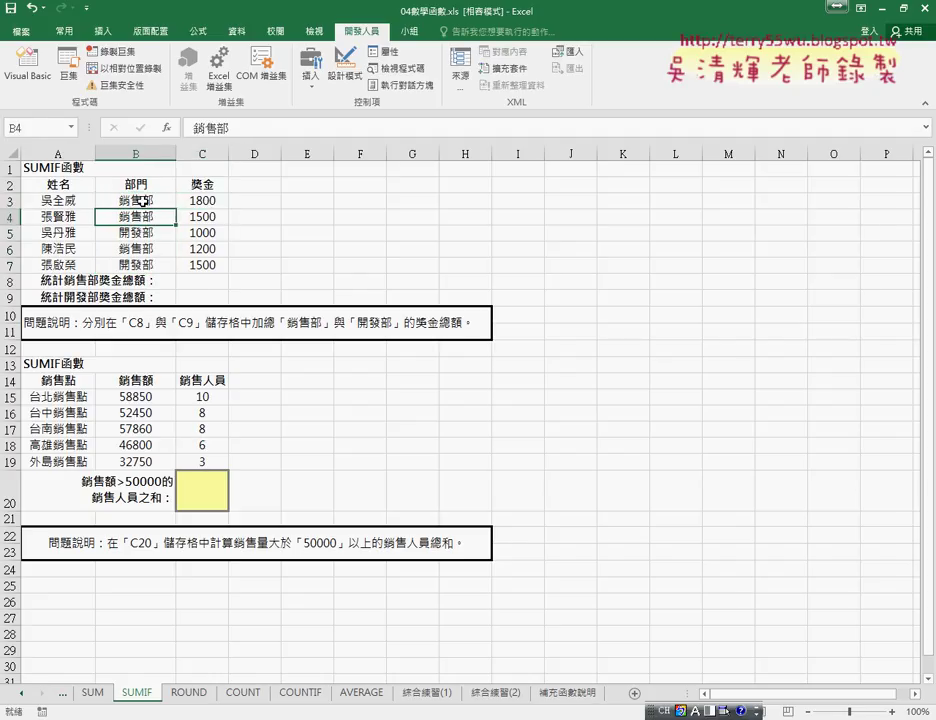
{"action": "left_click_drag", "start_coordinate": [146, 203], "coordinate": [145, 262]}
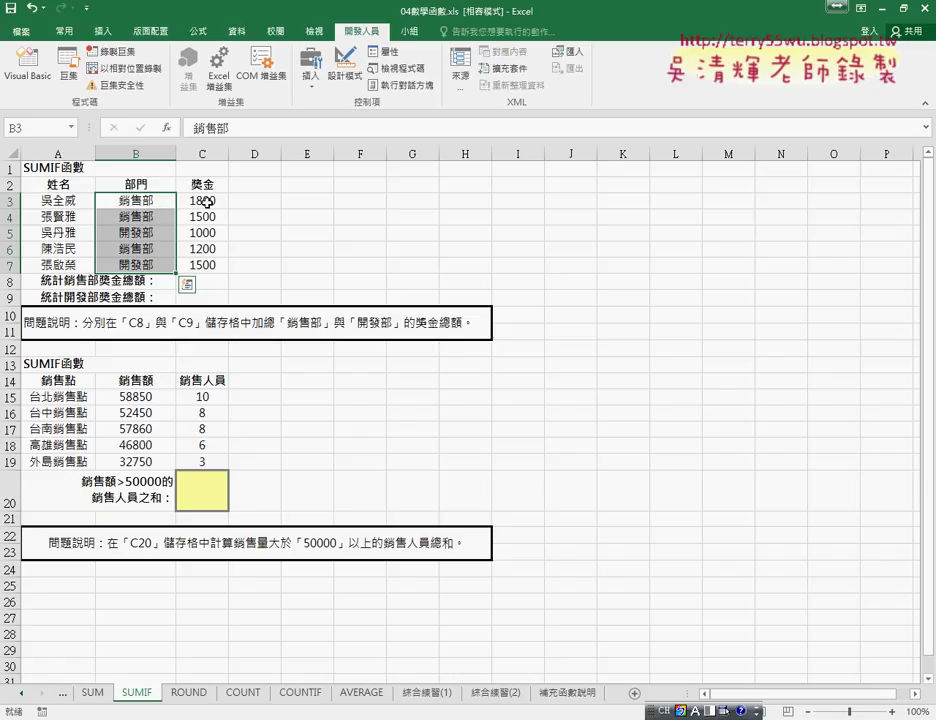
{"action": "left_click_drag", "start_coordinate": [205, 200], "coordinate": [205, 263]}
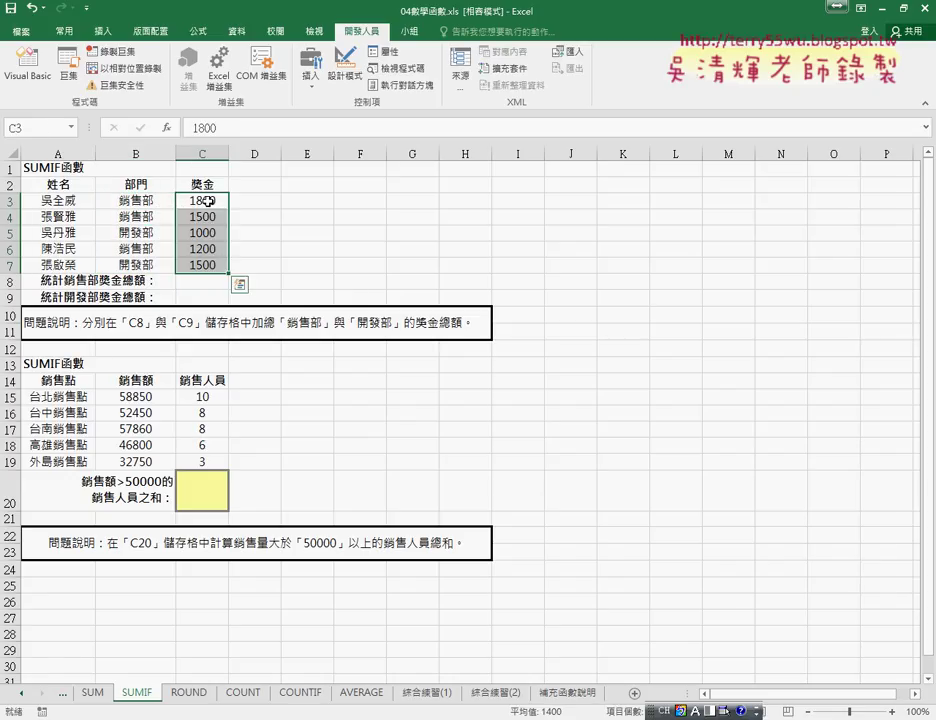
{"action": "left_click", "coordinate": [207, 201]}
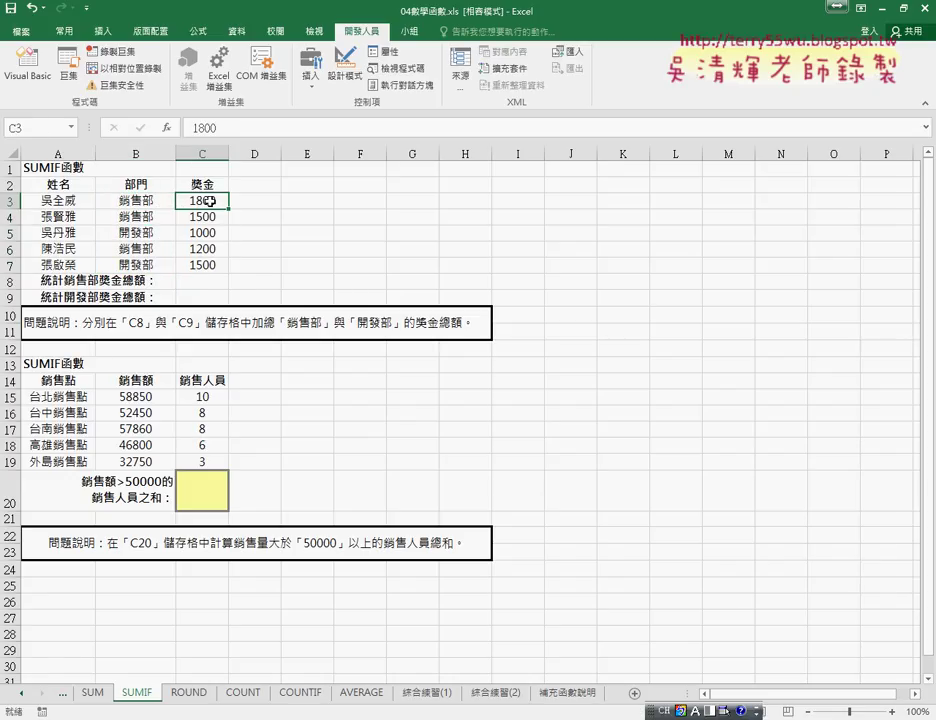
{"action": "left_click", "coordinate": [215, 216]}
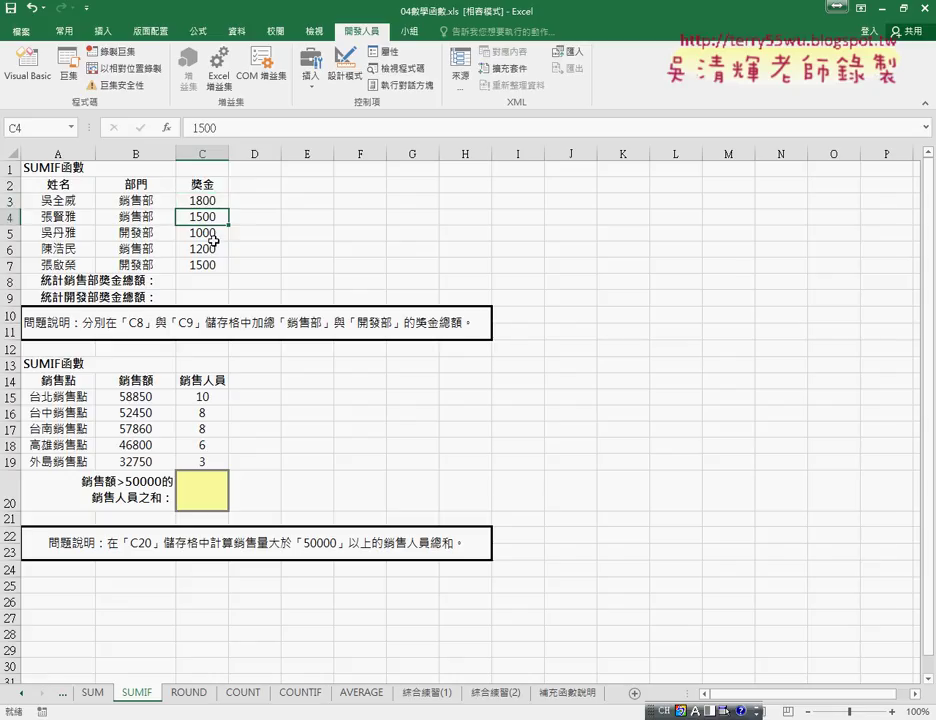
{"action": "left_click", "coordinate": [214, 249]}
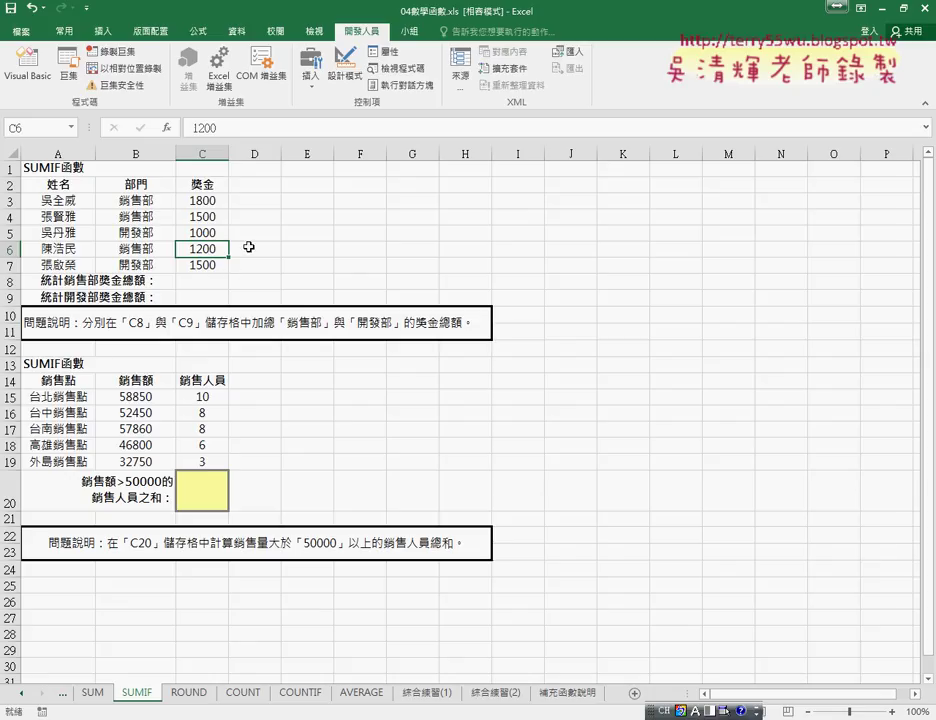
Start inserting a function in C8 and choose the 數學與三角函數 category
{"action": "left_click", "coordinate": [208, 280]}
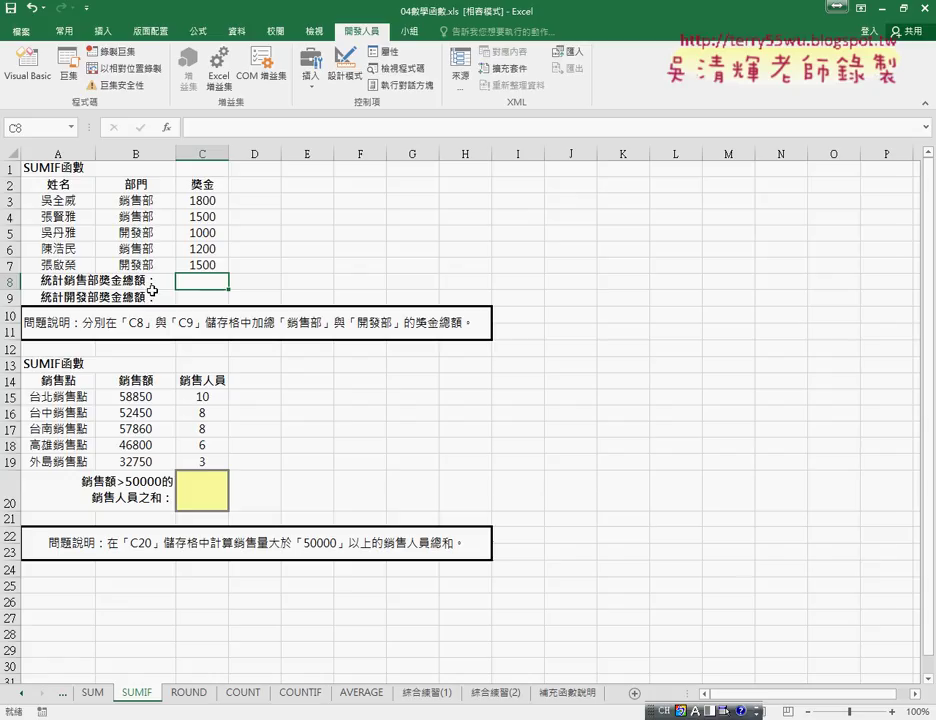
{"action": "left_click", "coordinate": [168, 127]}
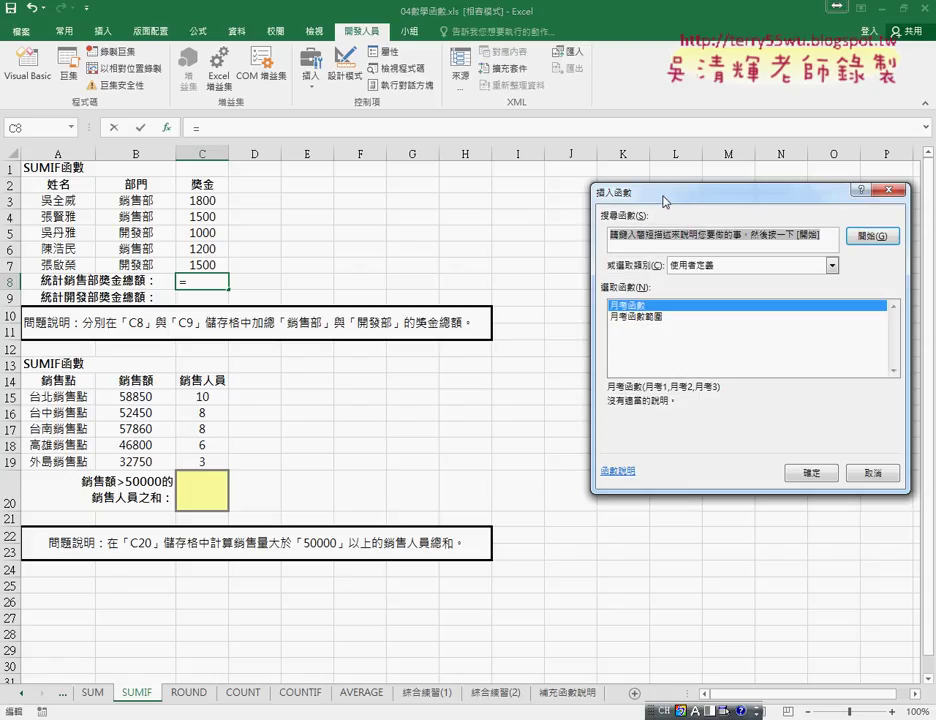
{"action": "left_click_drag", "start_coordinate": [612, 194], "coordinate": [284, 104]}
{"action": "left_click", "coordinate": [405, 179]}
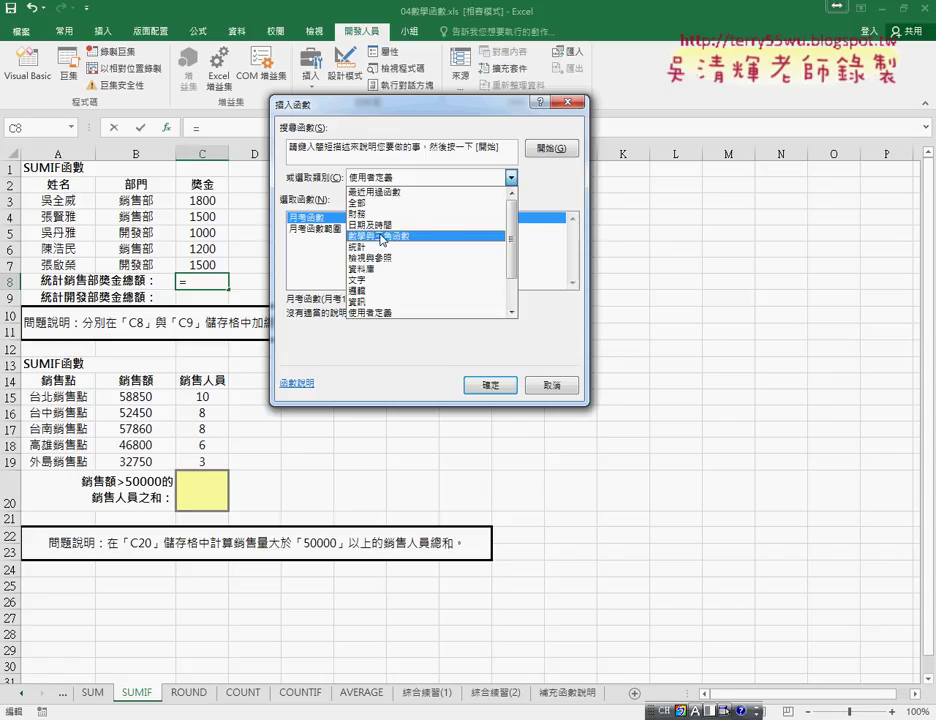
{"action": "left_click", "coordinate": [381, 237]}
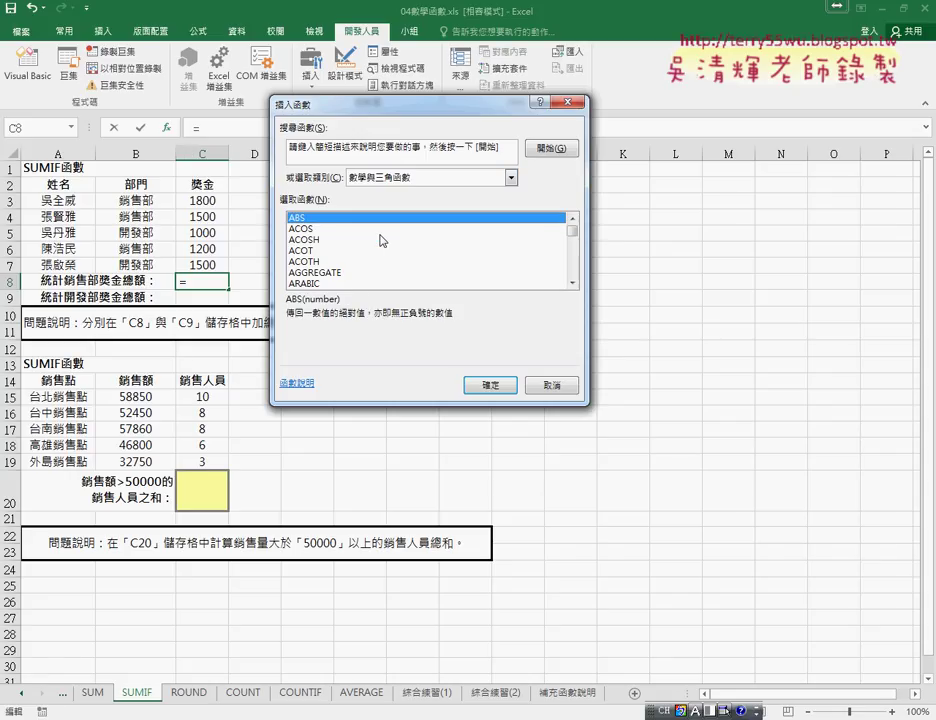
{"action": "left_click", "coordinate": [373, 180]}
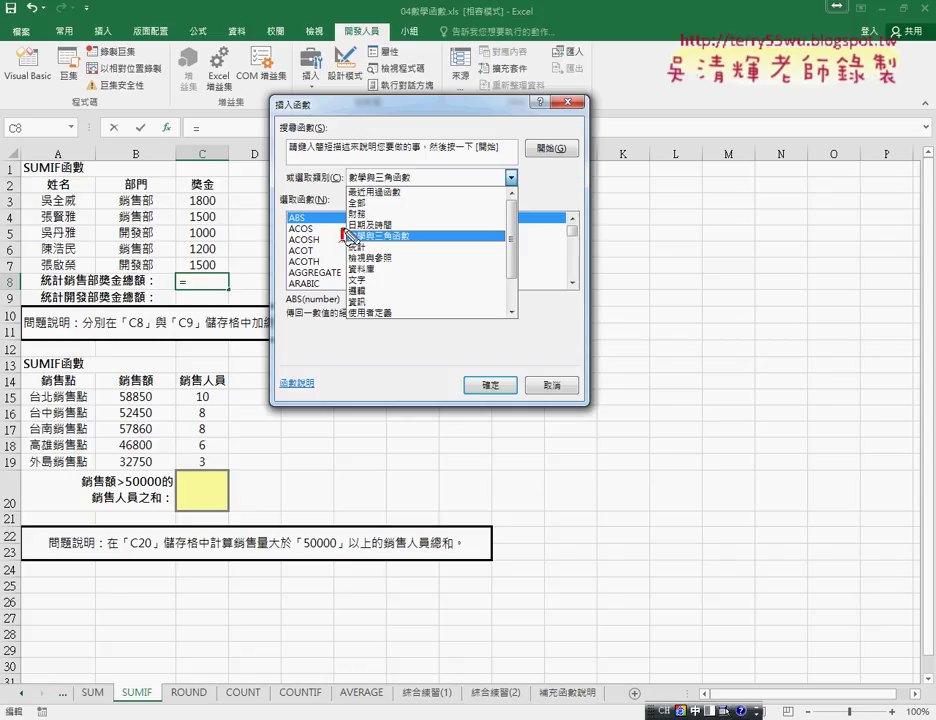
{"action": "mouse_move", "coordinate": [345, 236]}
{"action": "left_mouse_down"}
{"action": "mouse_move", "coordinate": [390, 225]}
{"action": "mouse_move", "coordinate": [418, 232]}
{"action": "mouse_move", "coordinate": [345, 240]}
{"action": "left_mouse_up"}
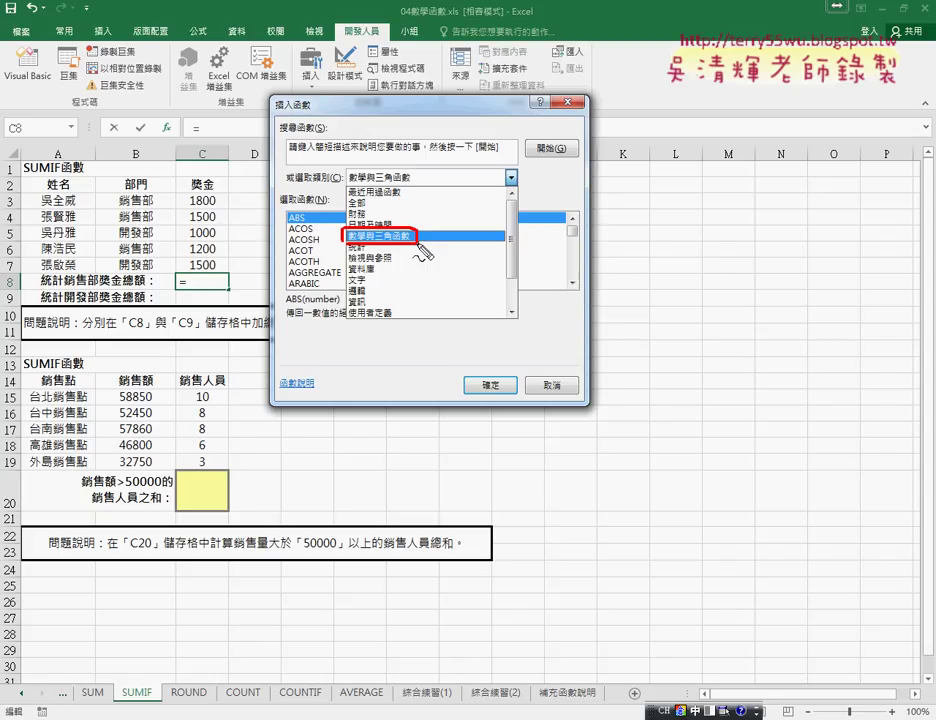
{"action": "mouse_move", "coordinate": [368, 199]}
{"action": "left_mouse_down"}
{"action": "mouse_move", "coordinate": [380, 207]}
{"action": "mouse_move", "coordinate": [372, 209]}
{"action": "left_mouse_up"}
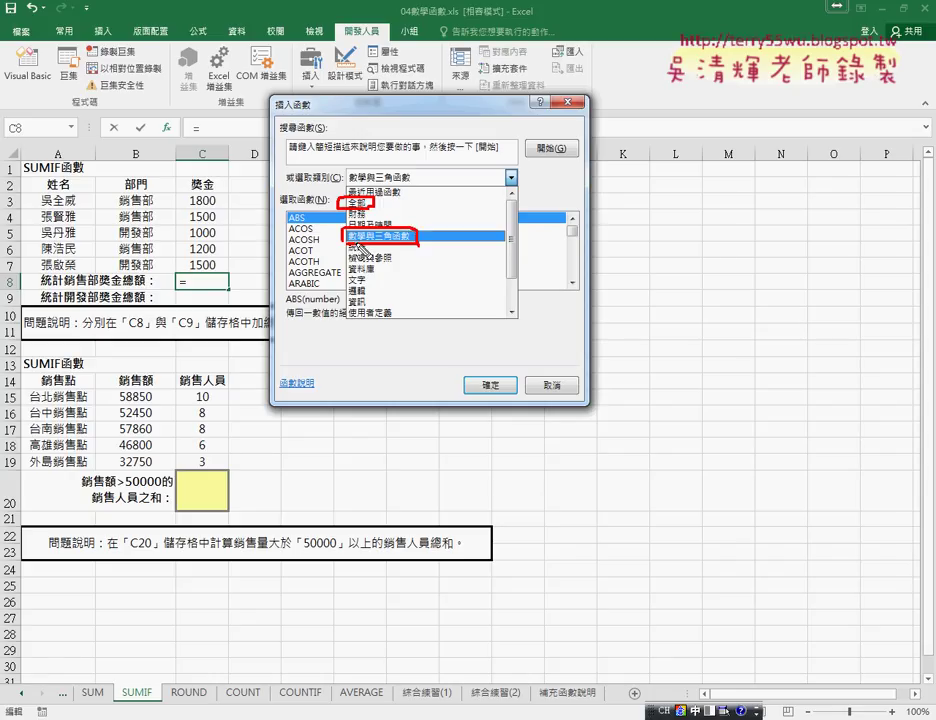
{"action": "key", "text": "Escape"}
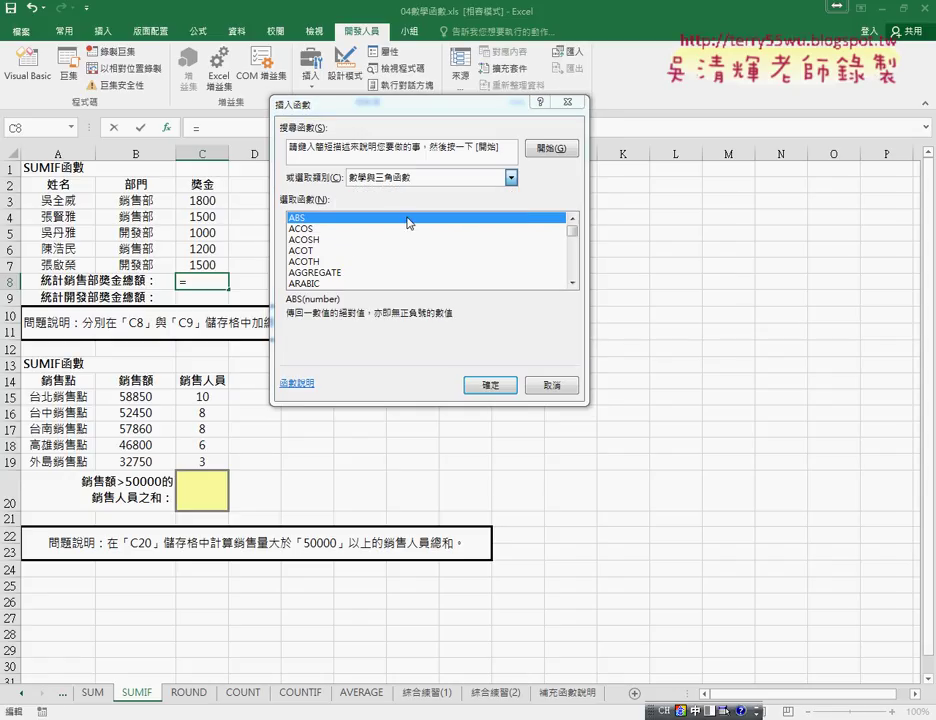
Set the function category to 全部 and browse the functions starting with S
{"action": "left_click", "coordinate": [406, 177]}
{"action": "left_click", "coordinate": [401, 203]}
{"action": "left_click", "coordinate": [374, 240]}
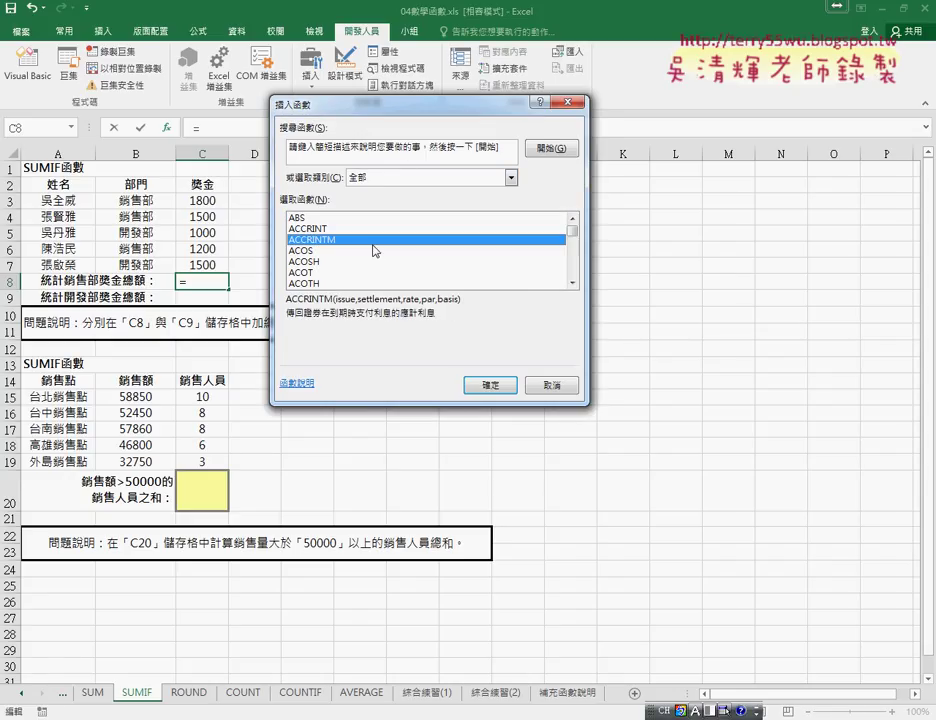
{"action": "key", "text": "s"}
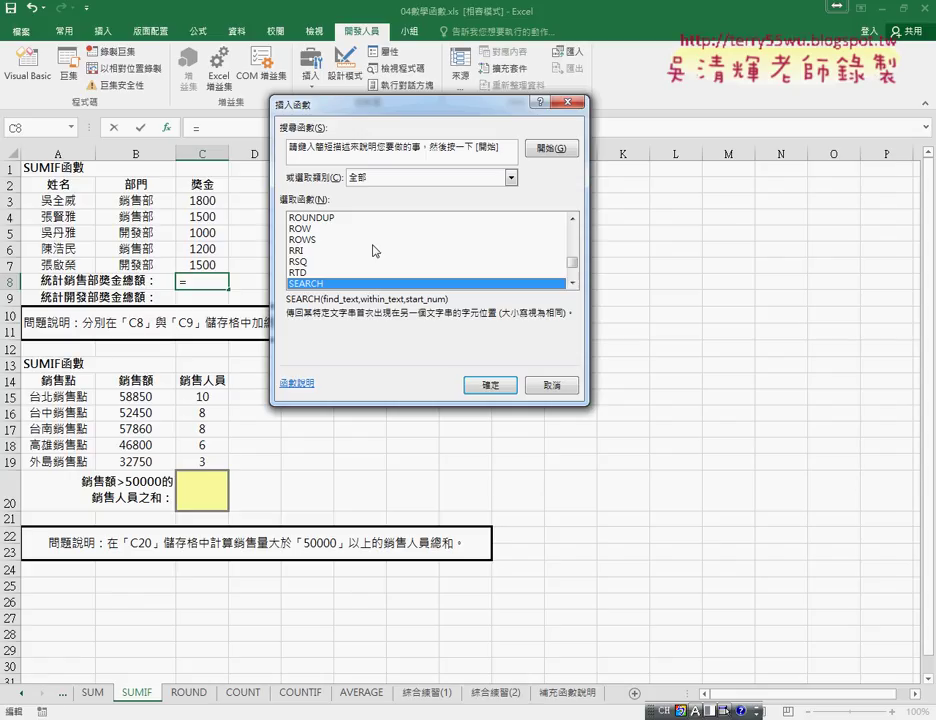
{"action": "left_click", "coordinate": [573, 283]}
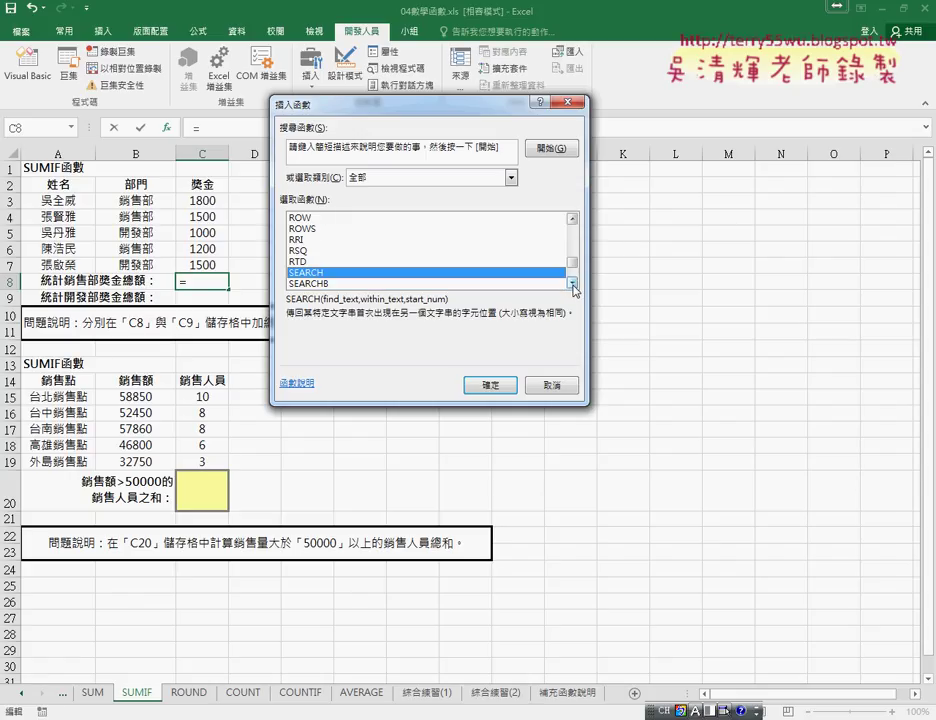
{"action": "left_click", "coordinate": [573, 283]}
{"action": "left_click", "coordinate": [573, 283]}
{"action": "left_click", "coordinate": [573, 283]}
{"action": "left_click", "coordinate": [573, 283]}
{"action": "left_click", "coordinate": [573, 283]}
{"action": "left_click", "coordinate": [573, 283]}
{"action": "left_click", "coordinate": [573, 283]}
{"action": "left_click", "coordinate": [573, 283]}
{"action": "left_click", "coordinate": [573, 283]}
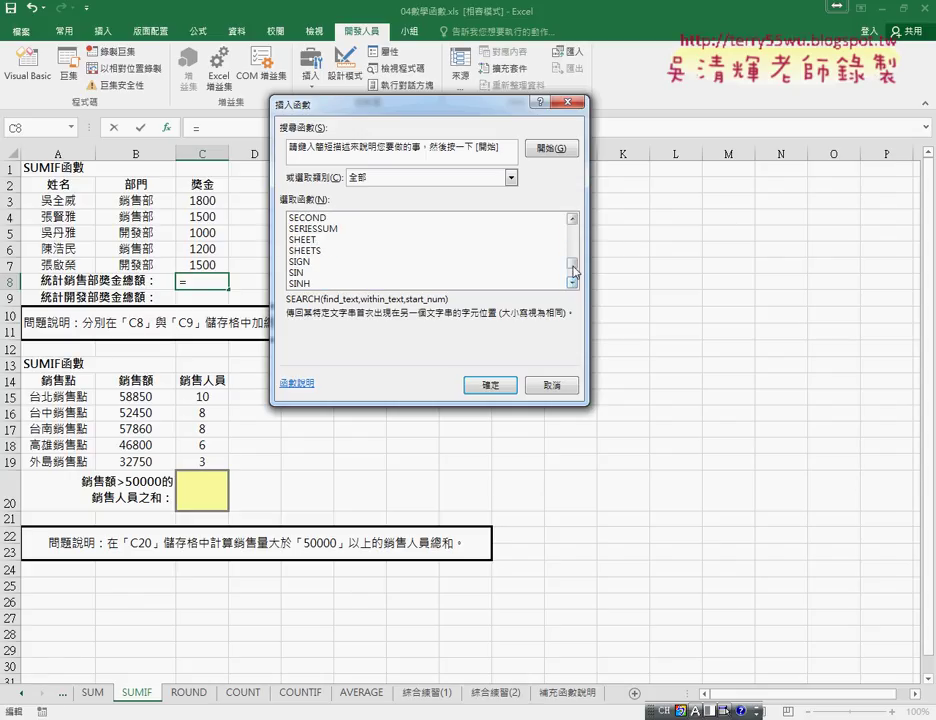
{"action": "left_click", "coordinate": [573, 218]}
{"action": "left_click", "coordinate": [573, 218]}
{"action": "left_click", "coordinate": [573, 218]}
{"action": "left_click", "coordinate": [573, 218]}
{"action": "left_click", "coordinate": [573, 218]}
{"action": "left_click", "coordinate": [573, 218]}
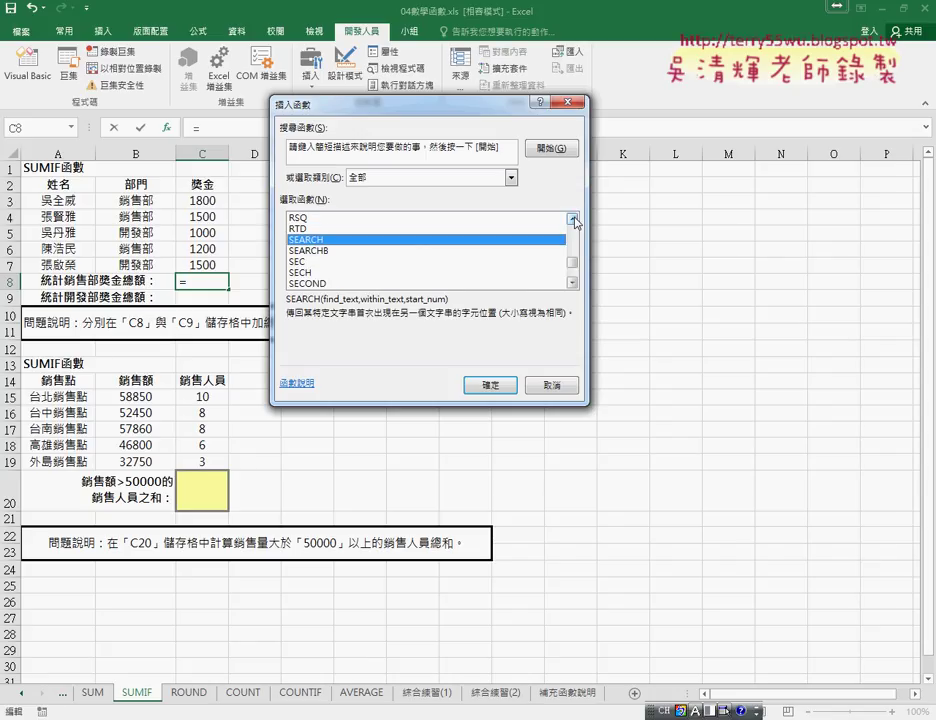
Find SUMIF among the functions starting with SU in the full list and select it
{"action": "type", "text": "su"}
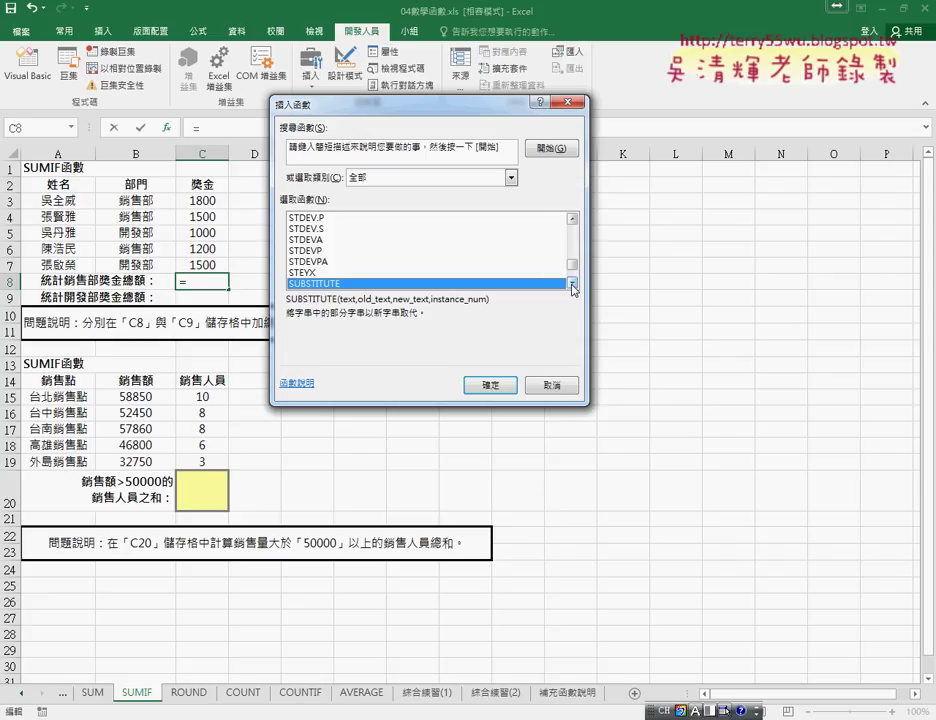
{"action": "key", "text": "Down"}
{"action": "key", "text": "Down"}
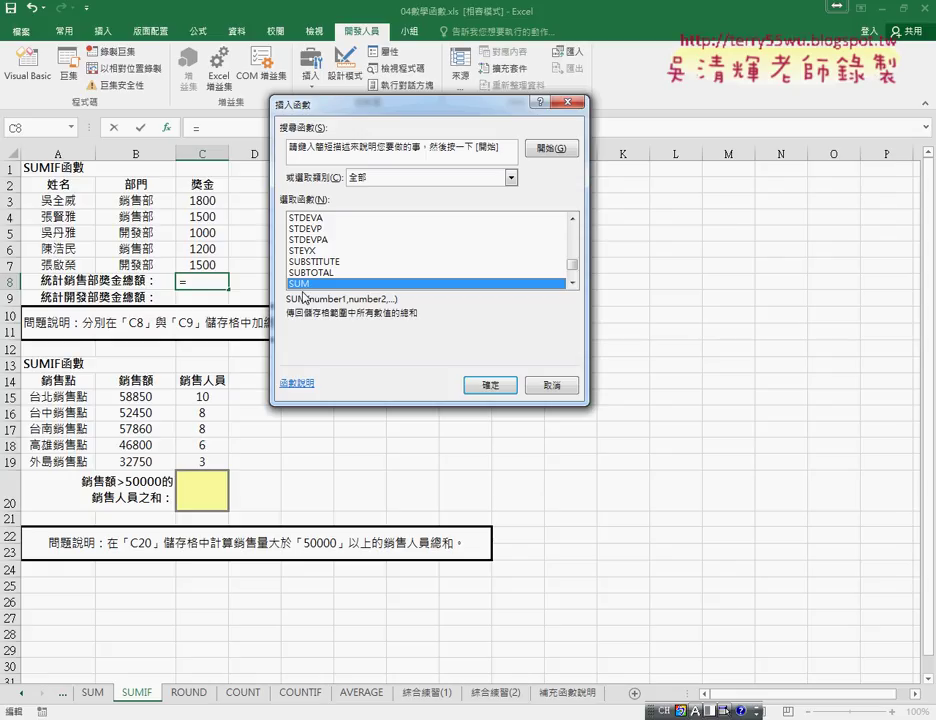
{"action": "key", "text": "Down"}
{"action": "key", "text": "u"}
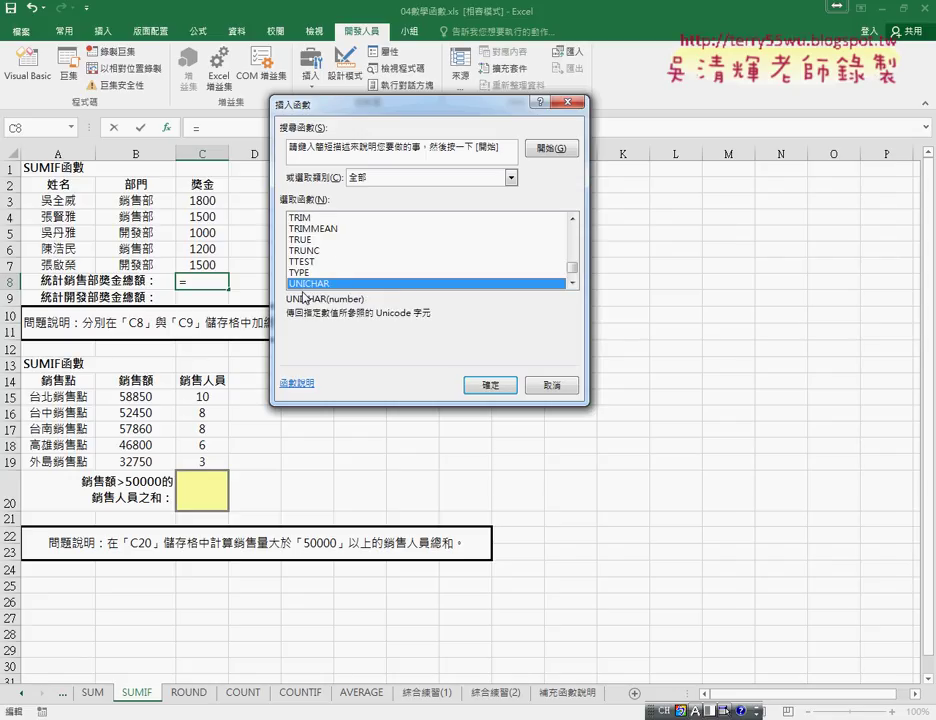
{"action": "key", "text": "s"}
{"action": "key", "text": "u"}
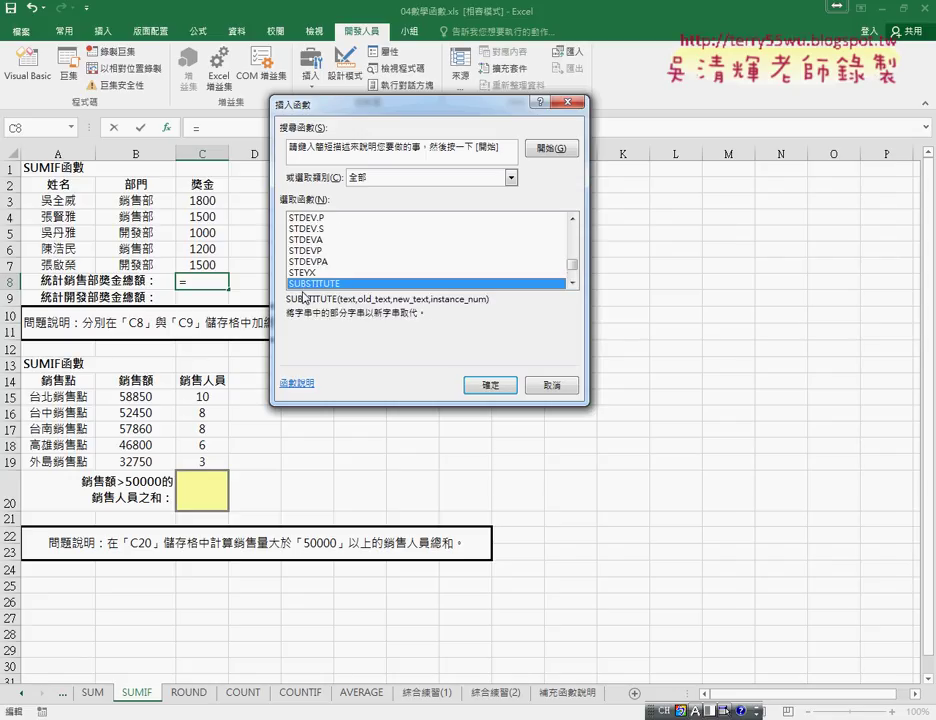
{"action": "left_click", "coordinate": [572, 283]}
{"action": "left_click", "coordinate": [572, 283]}
{"action": "left_click", "coordinate": [572, 283]}
{"action": "left_click", "coordinate": [572, 283]}
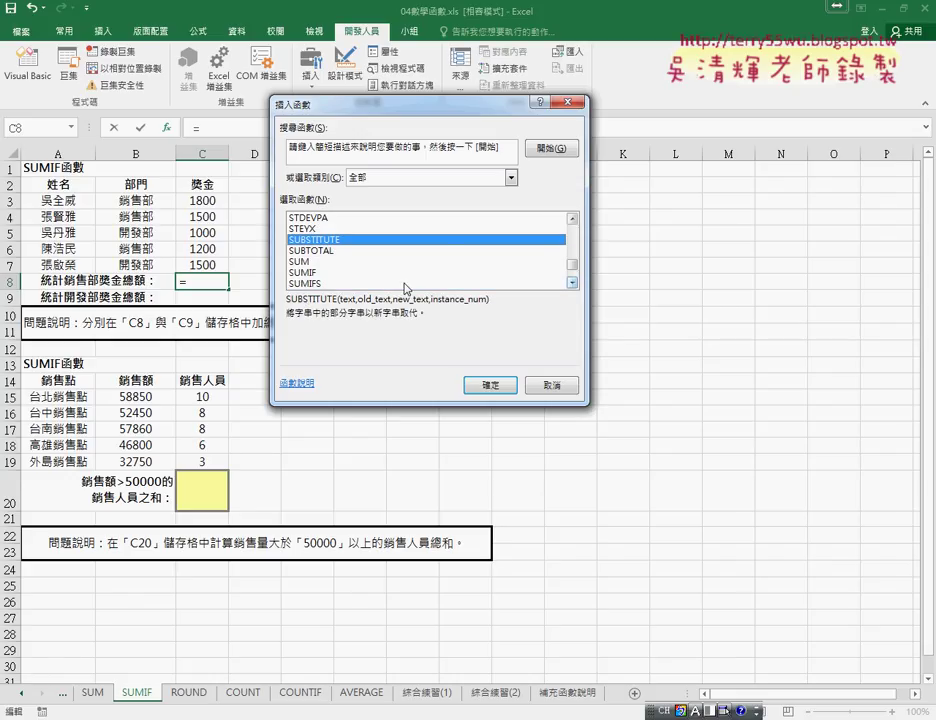
{"action": "left_click", "coordinate": [332, 273]}
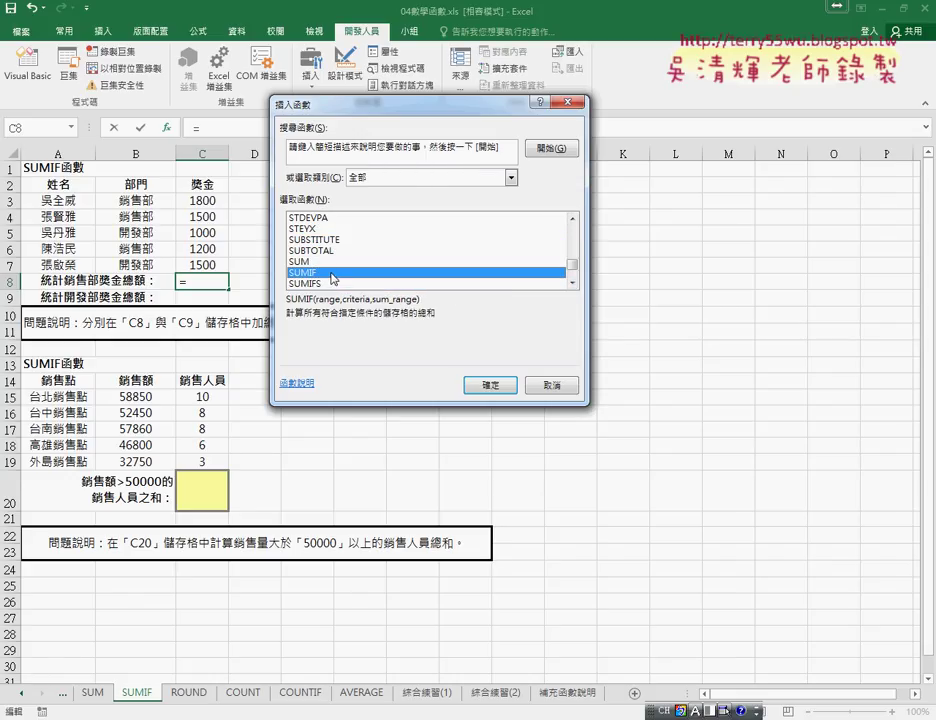
Insert the SUMIF function from the 數學與三角函數 category into C8 and place its arguments dialog clear of the data
{"action": "left_click", "coordinate": [392, 178]}
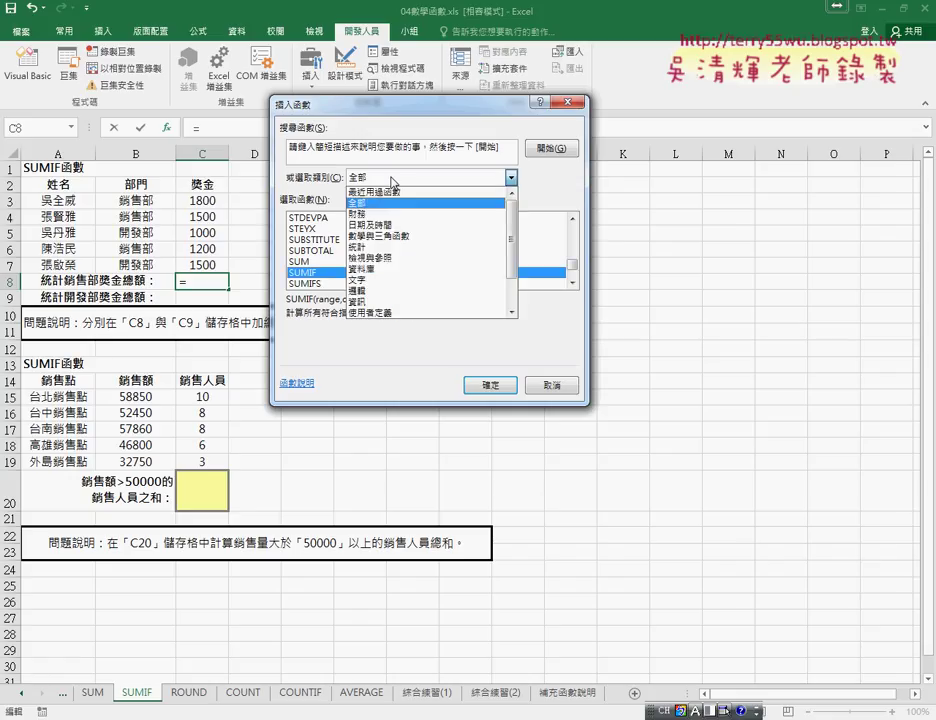
{"action": "left_click", "coordinate": [388, 236]}
{"action": "left_click", "coordinate": [348, 263]}
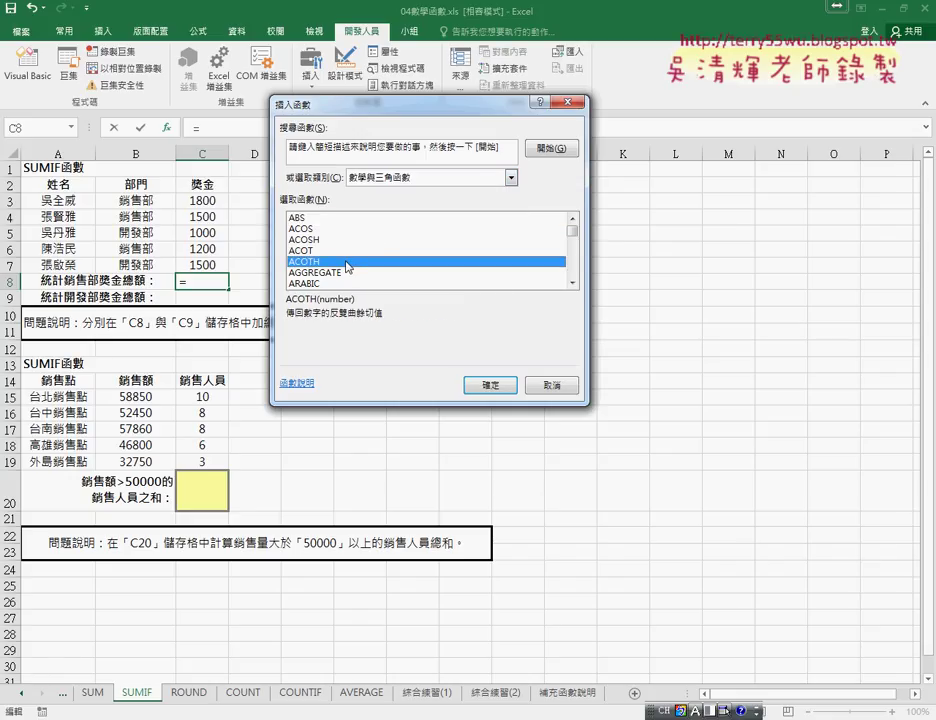
{"action": "key", "text": "s"}
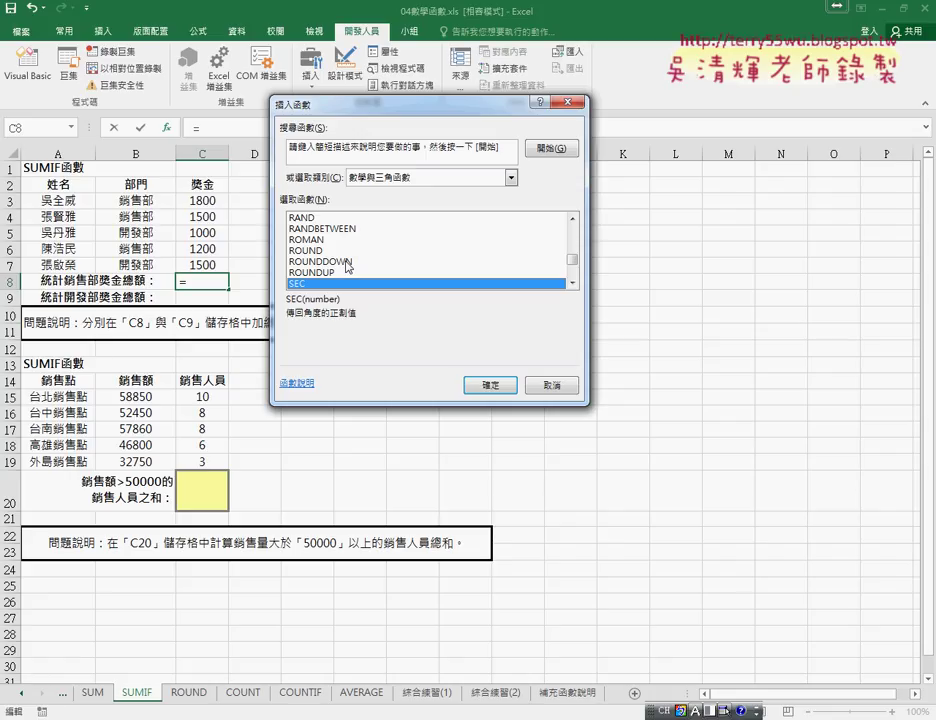
{"action": "left_click", "coordinate": [573, 284]}
{"action": "left_click", "coordinate": [573, 284]}
{"action": "scroll", "coordinate": [573, 284], "scroll_direction": "down", "scroll_amount": 3}
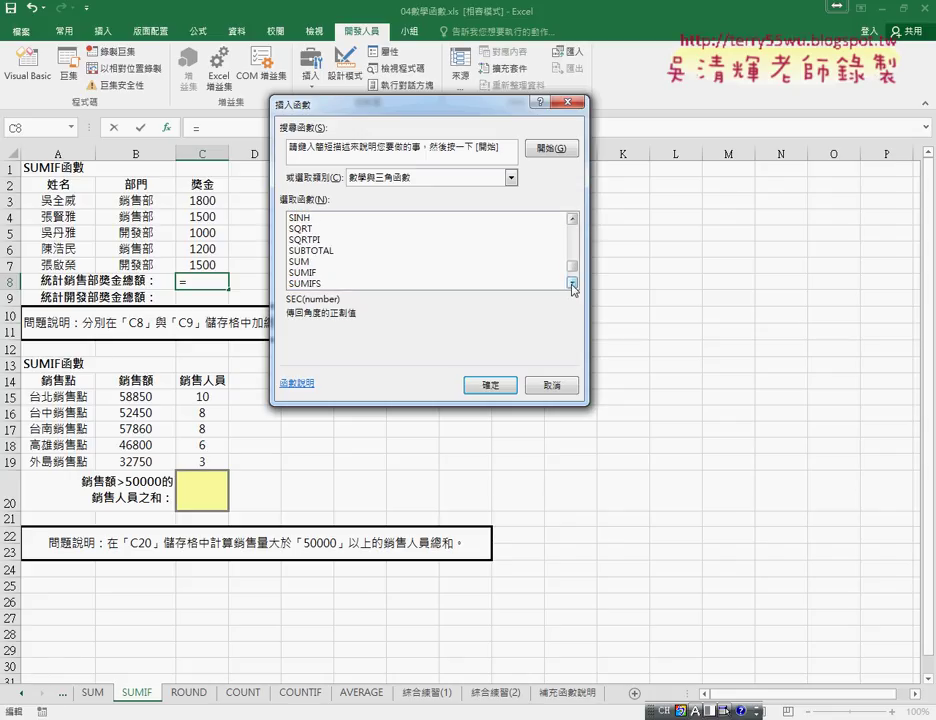
{"action": "left_click", "coordinate": [400, 273]}
{"action": "left_click", "coordinate": [488, 384]}
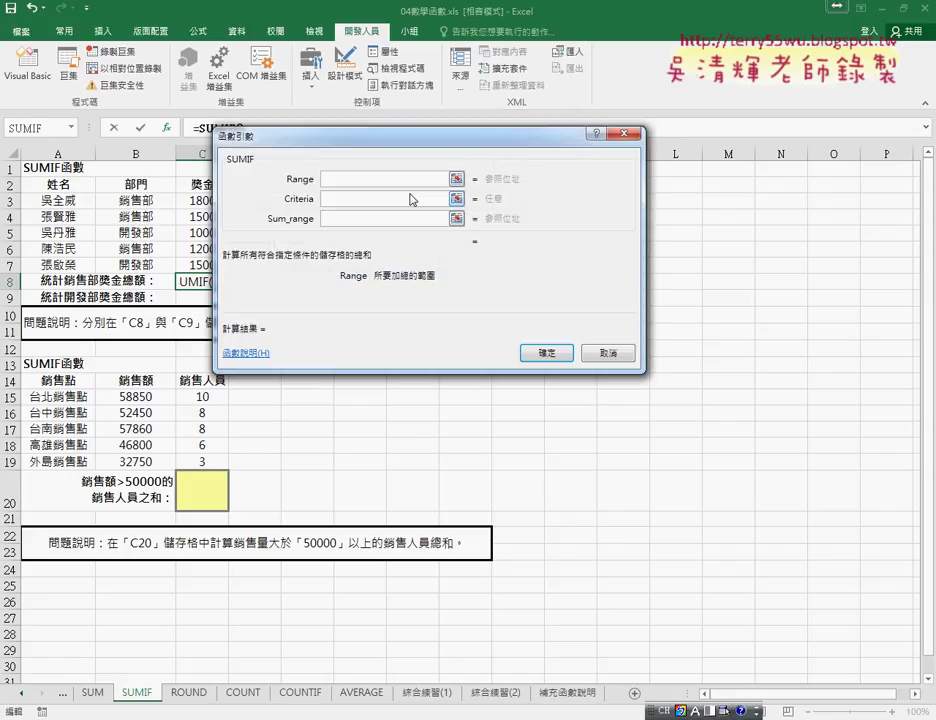
{"action": "left_click_drag", "start_coordinate": [381, 148], "coordinate": [558, 146]}
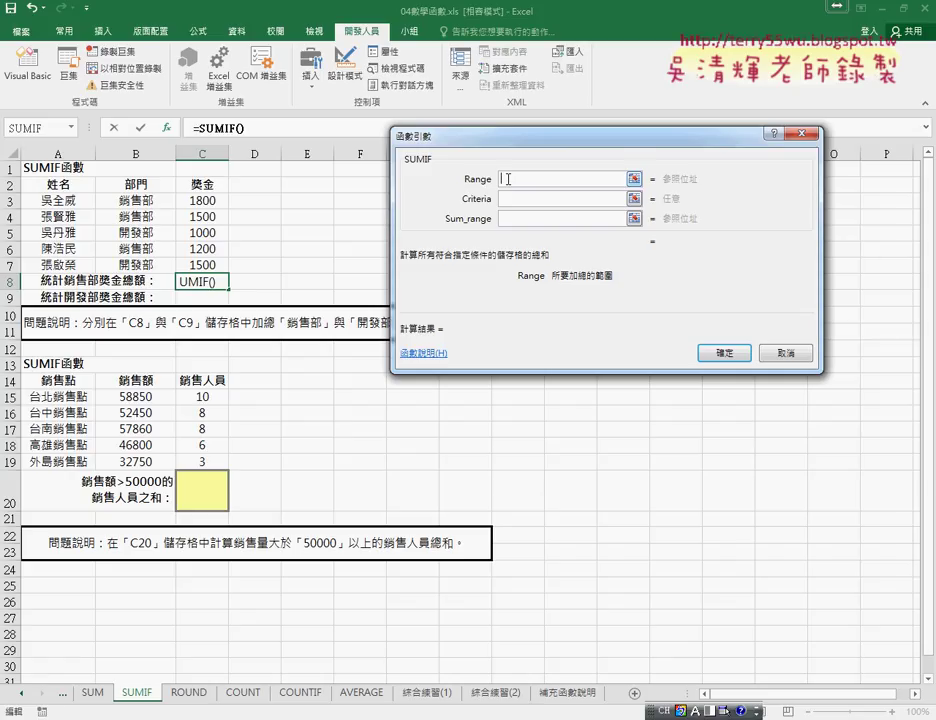
Set the SUMIF Range argument to B3:B7 and reference cell B3 as its Criteria
{"action": "left_click_drag", "start_coordinate": [140, 196], "coordinate": [142, 265]}
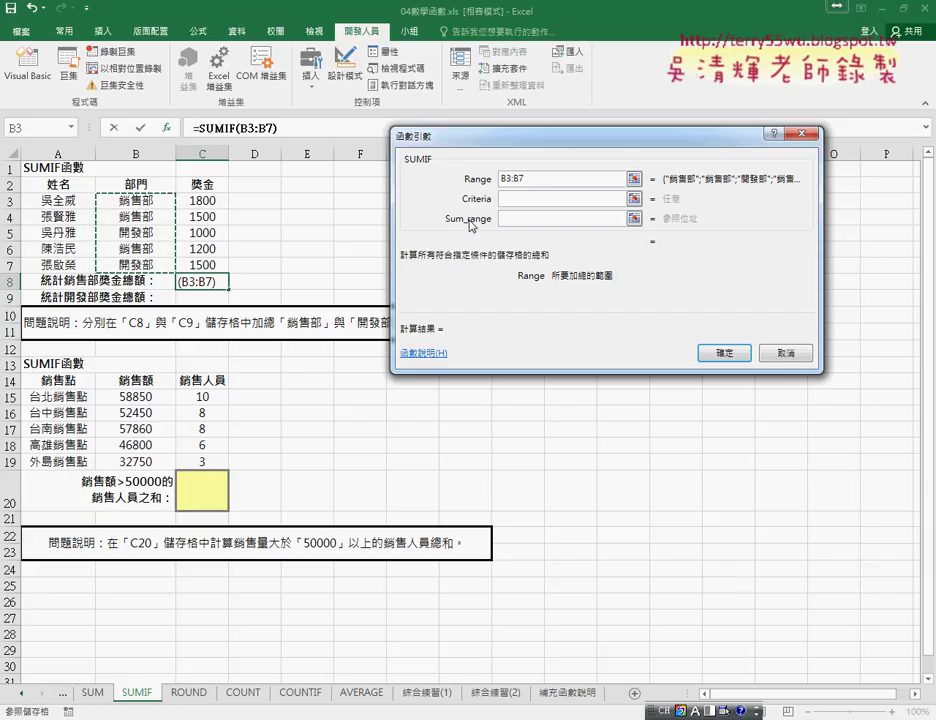
{"action": "left_click_drag", "start_coordinate": [539, 177], "coordinate": [477, 186]}
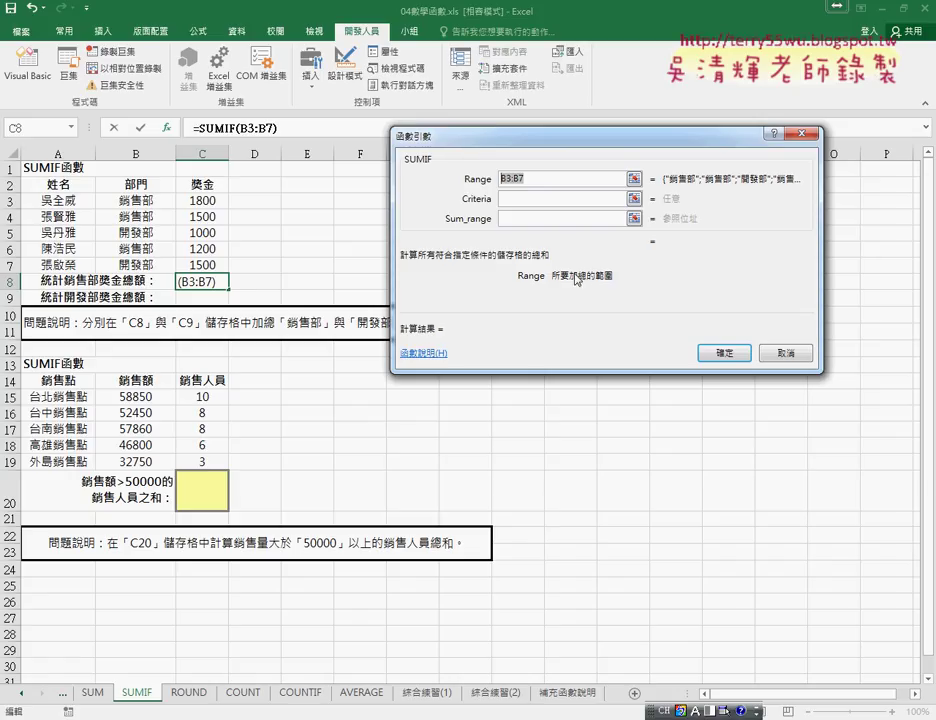
{"action": "left_click", "coordinate": [524, 199]}
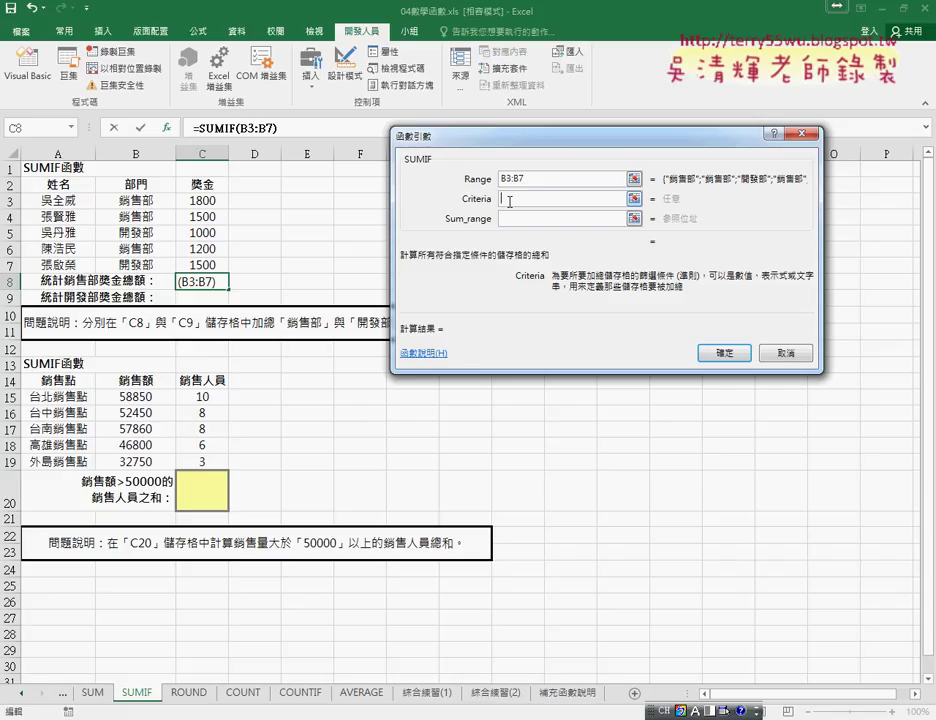
{"action": "left_click", "coordinate": [147, 202]}
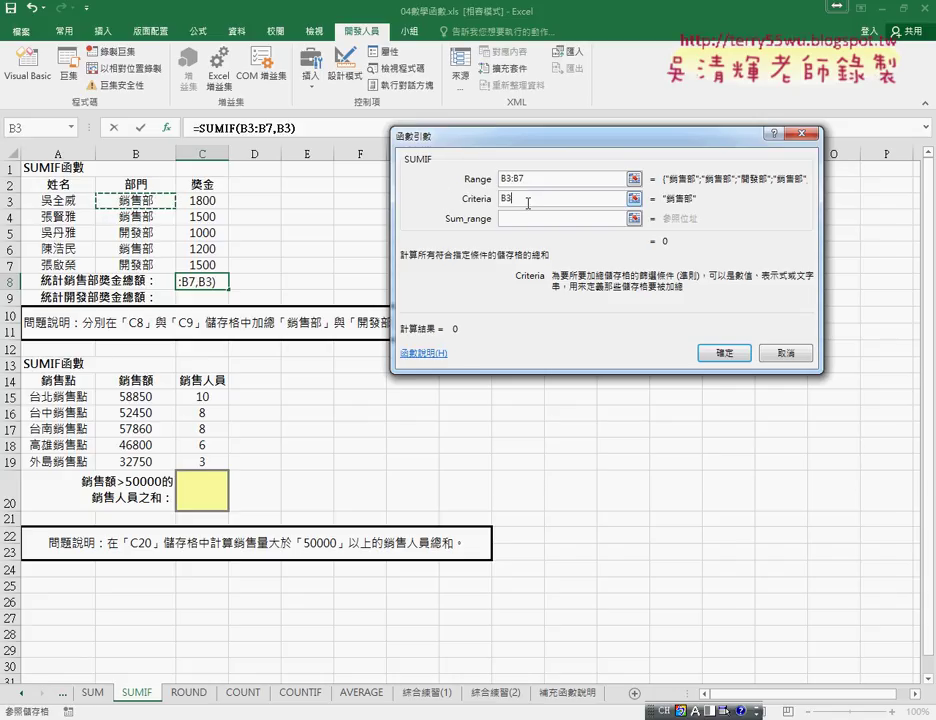
Replace the Criteria cell reference with the quoted text "銷售部"
{"action": "left_click", "coordinate": [483, 201]}
{"action": "left_click", "coordinate": [483, 201]}
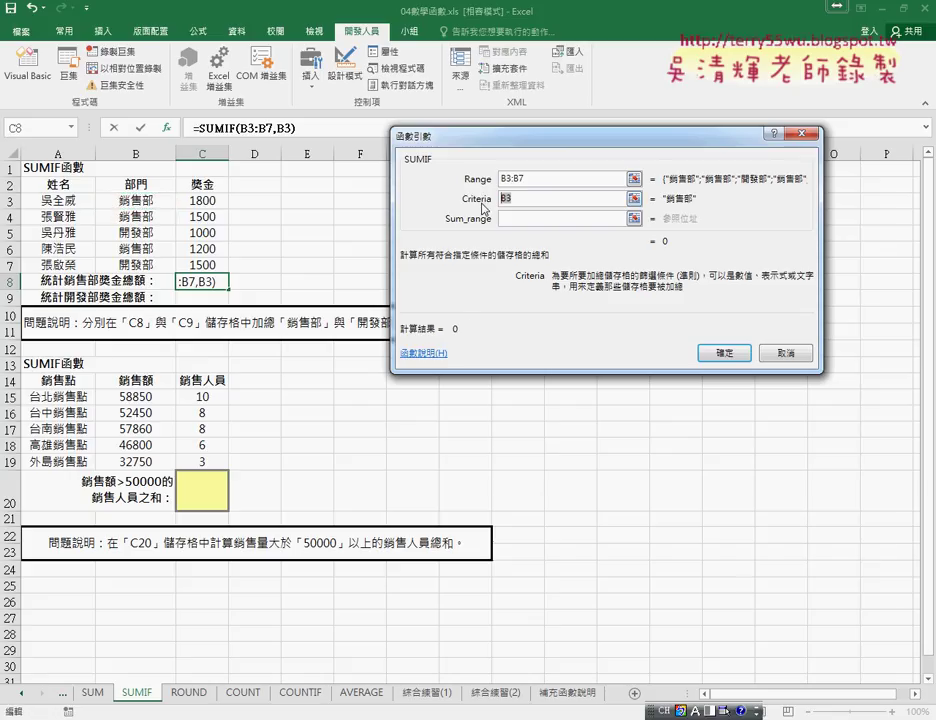
{"action": "key", "text": "BackSpace"}
{"action": "key", "text": "BackSpace"}
{"action": "type", "text": "\"\""}
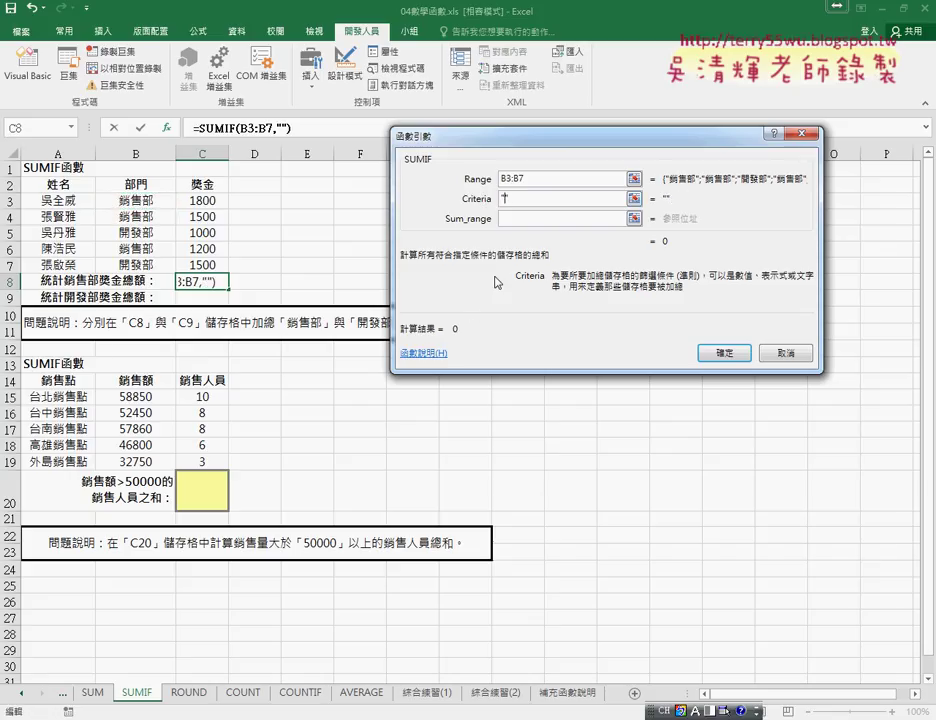
{"action": "key", "text": "shift"}
{"action": "type", "text": "v"}
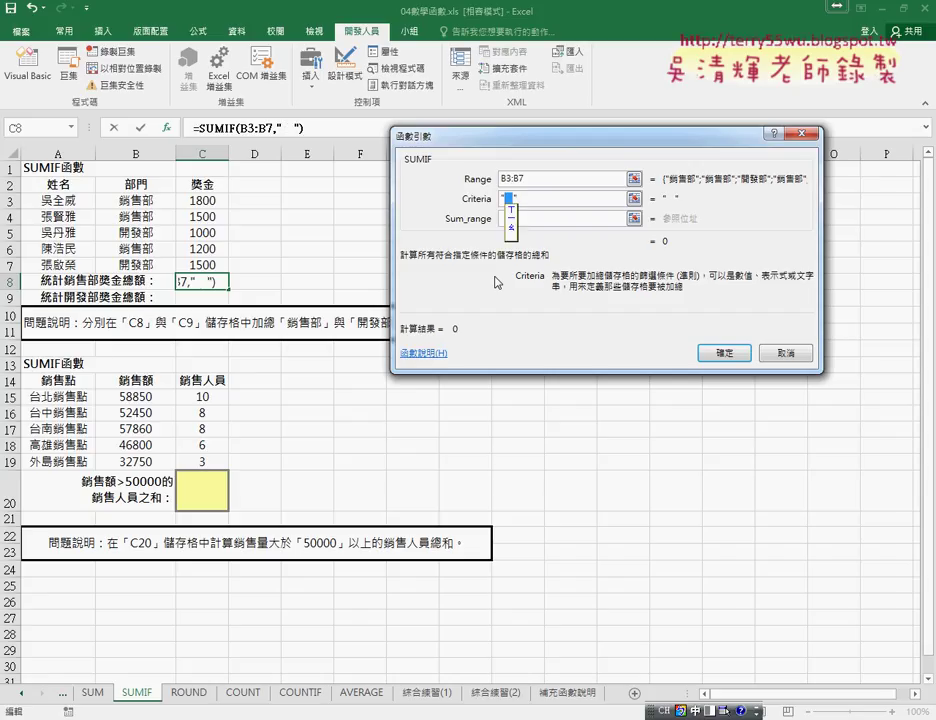
{"action": "key", "text": "space"}
{"action": "type", "text": "4"}
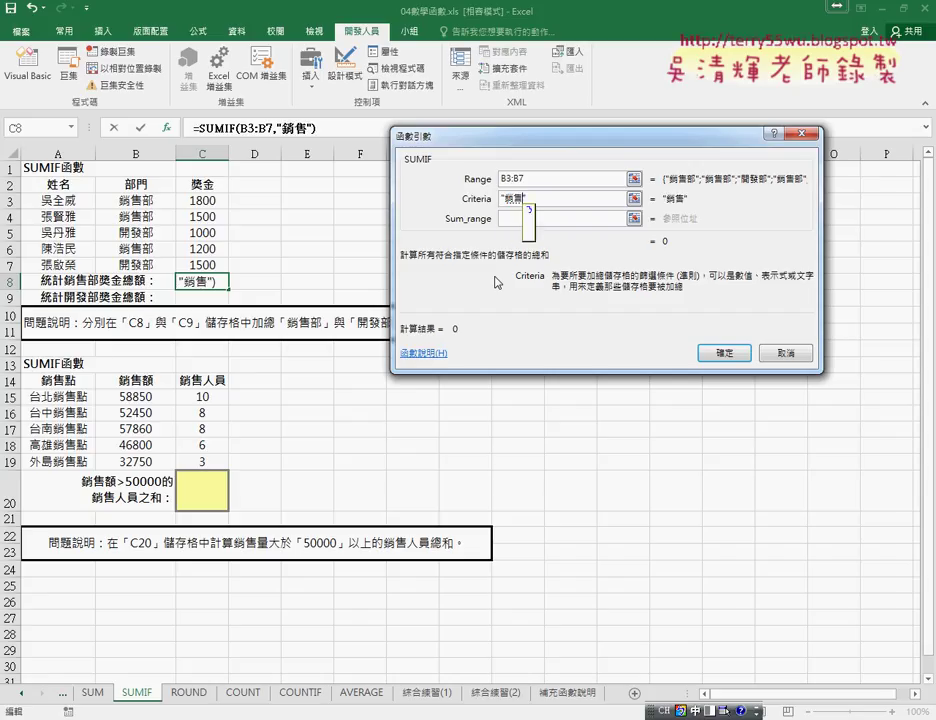
{"action": "type", "text": "4"}
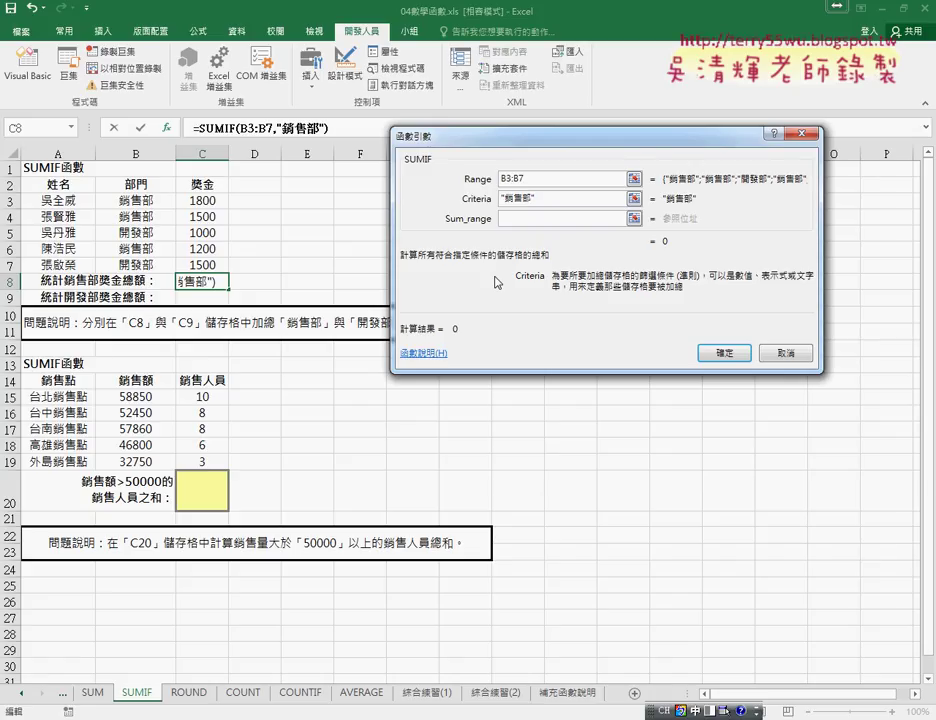
{"action": "left_click_drag", "start_coordinate": [499, 198], "coordinate": [535, 198]}
Set the Sum_range to C3:C7 and complete the SUMIF formula in C8
{"action": "left_click", "coordinate": [516, 216]}
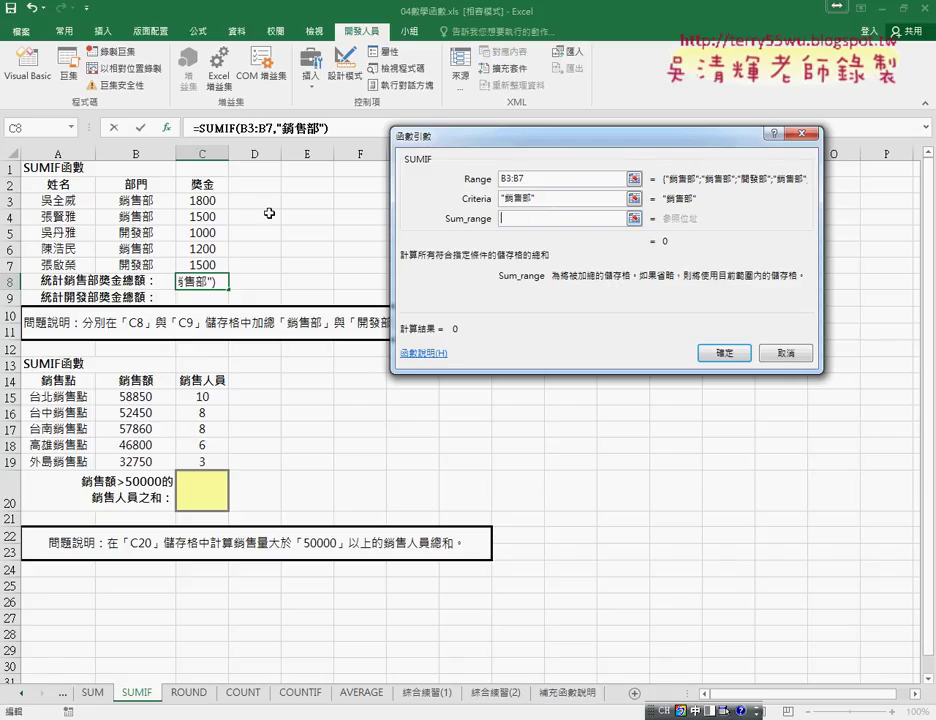
{"action": "left_click_drag", "start_coordinate": [205, 200], "coordinate": [213, 263]}
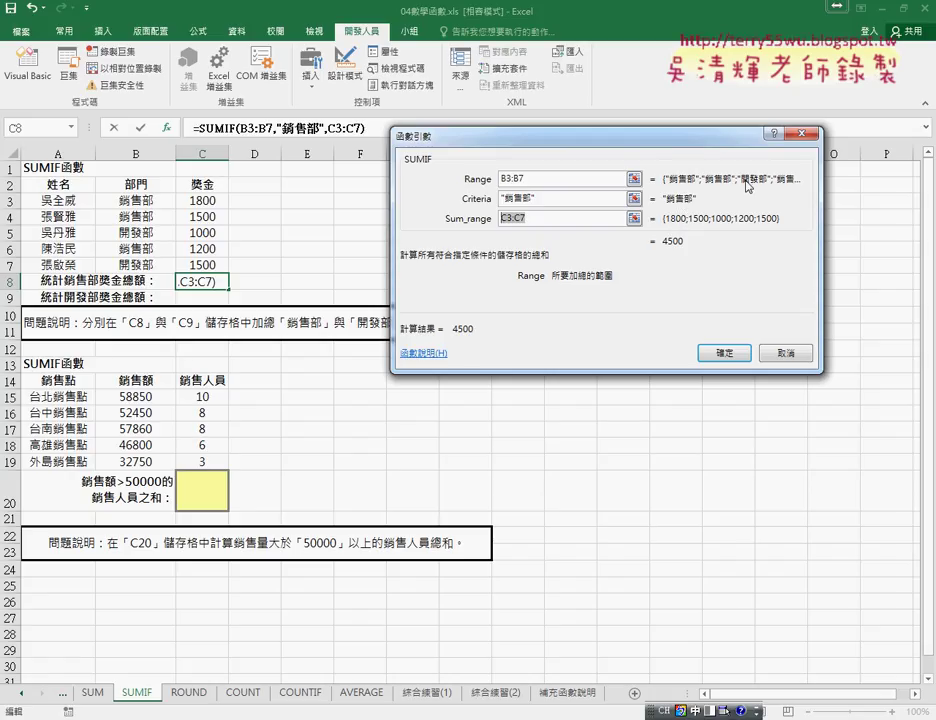
{"action": "left_click", "coordinate": [730, 353]}
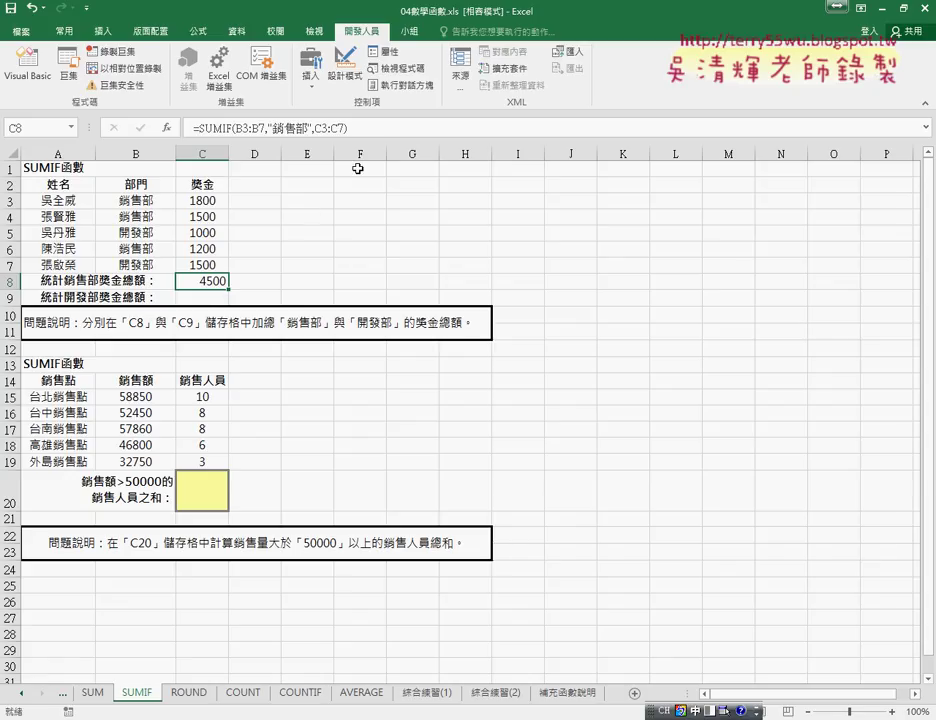
Copy the text of C8's SUMIF formula and leave the cell unedited
{"action": "left_click", "coordinate": [193, 128]}
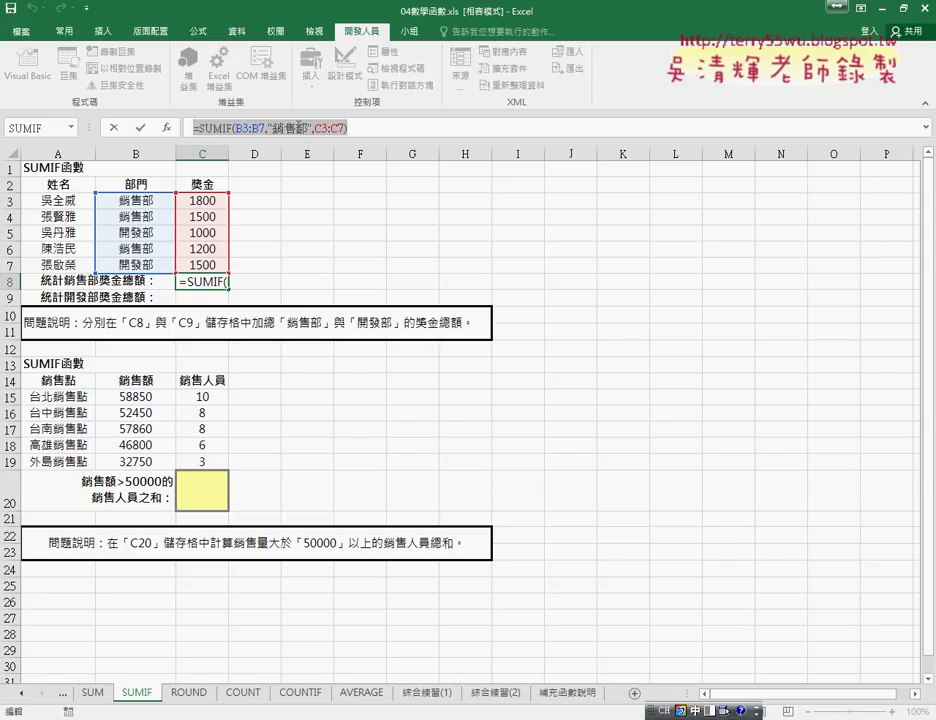
{"action": "right_click", "coordinate": [299, 128]}
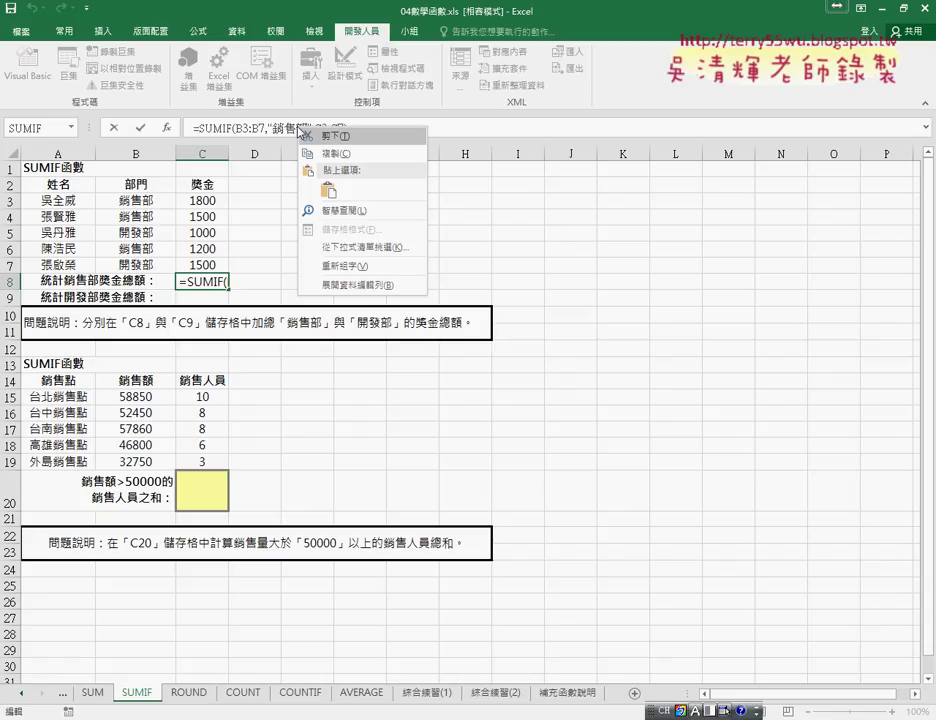
{"action": "left_click", "coordinate": [320, 157]}
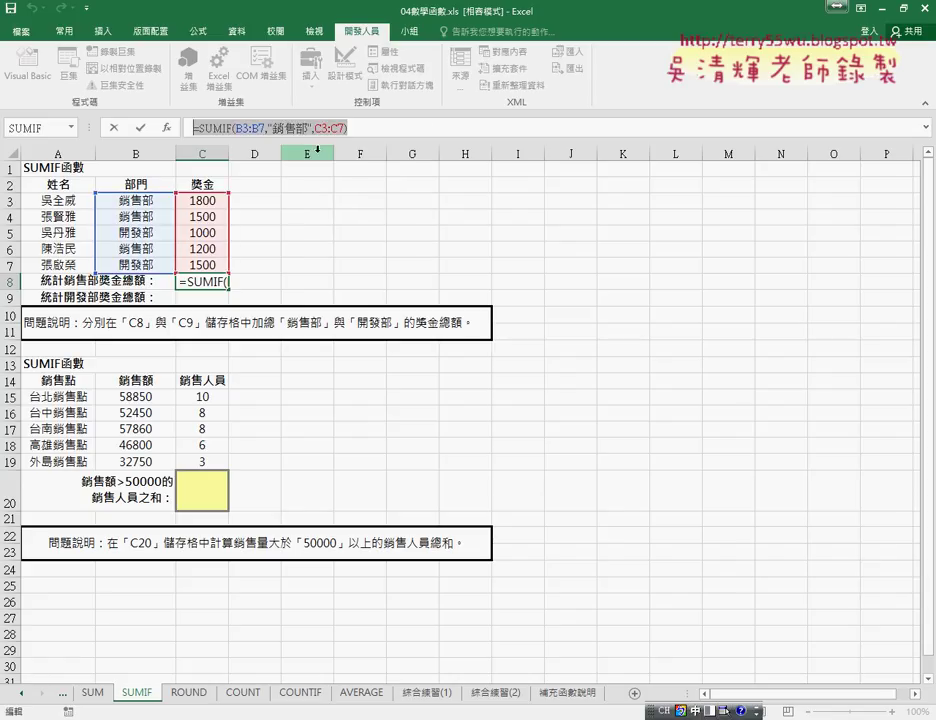
{"action": "left_click", "coordinate": [116, 129]}
{"action": "left_click", "coordinate": [116, 129]}
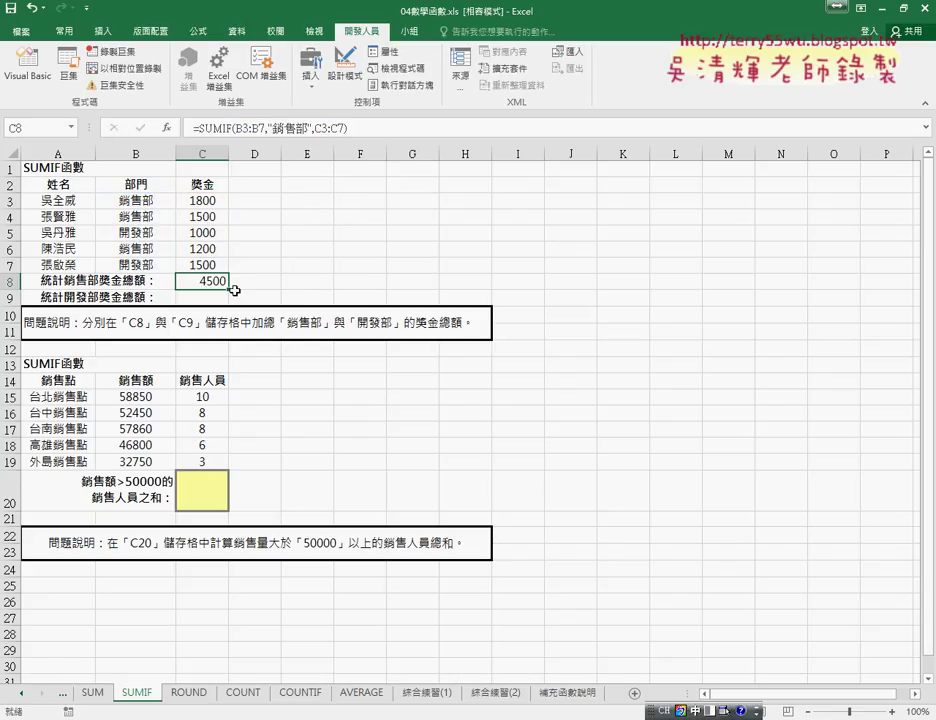
Paste the copied formula into C9 and change its criteria to "開發部"
{"action": "key", "text": "Down"}
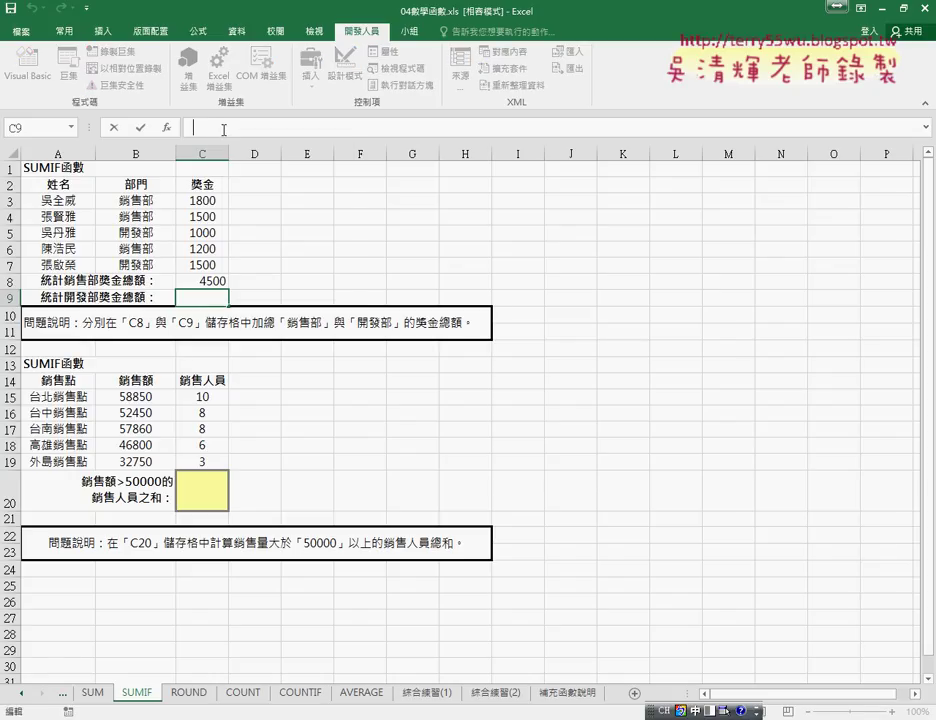
{"action": "right_click", "coordinate": [351, 130]}
{"action": "left_click", "coordinate": [366, 182]}
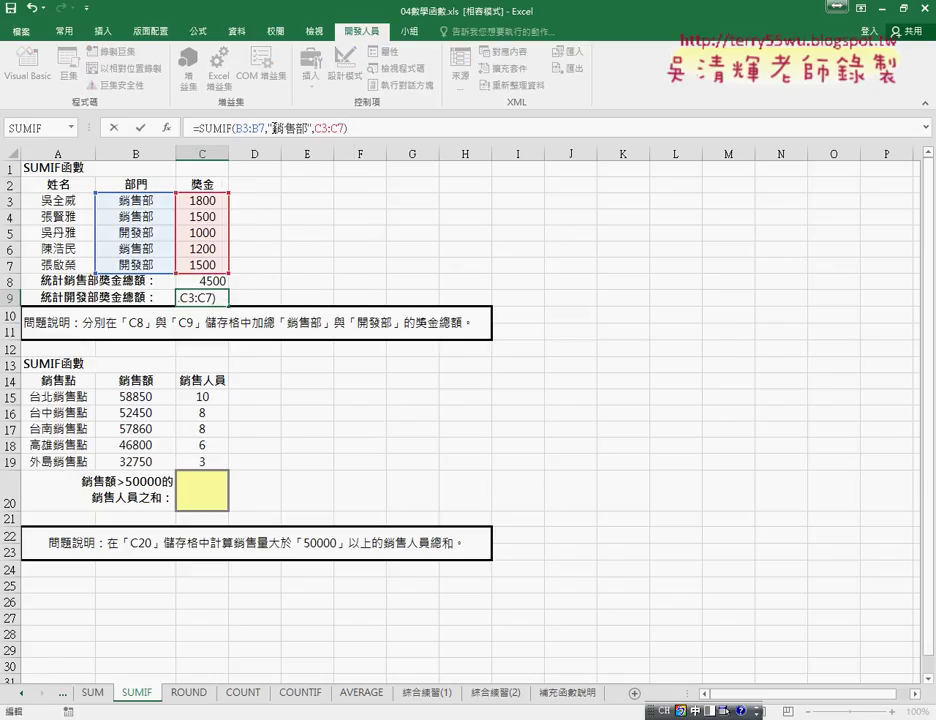
{"action": "left_click_drag", "start_coordinate": [273, 128], "coordinate": [294, 128]}
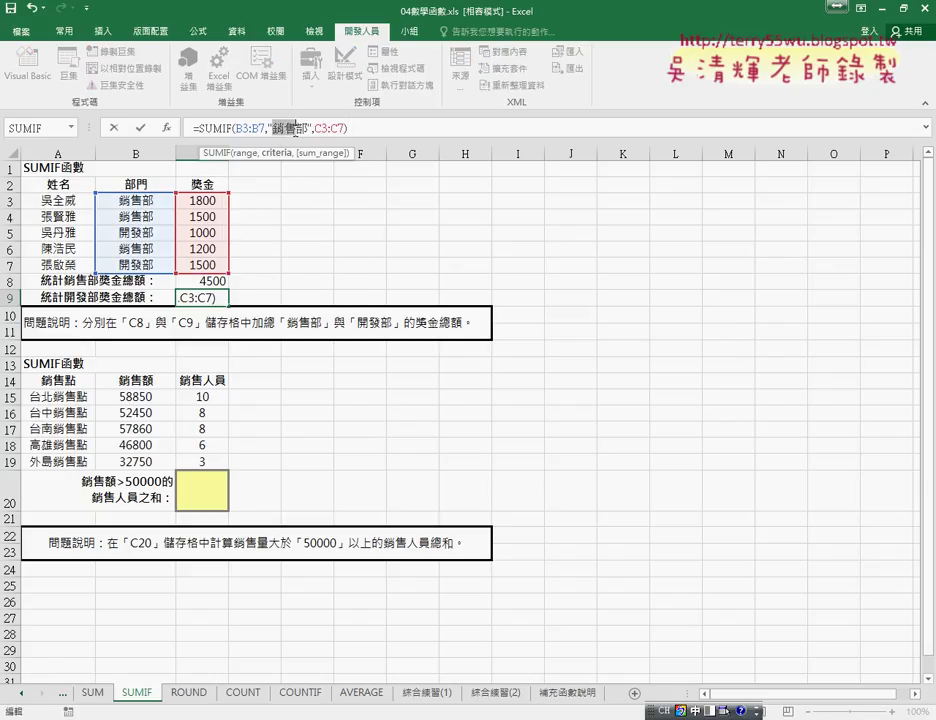
{"action": "type", "text": "開發"}
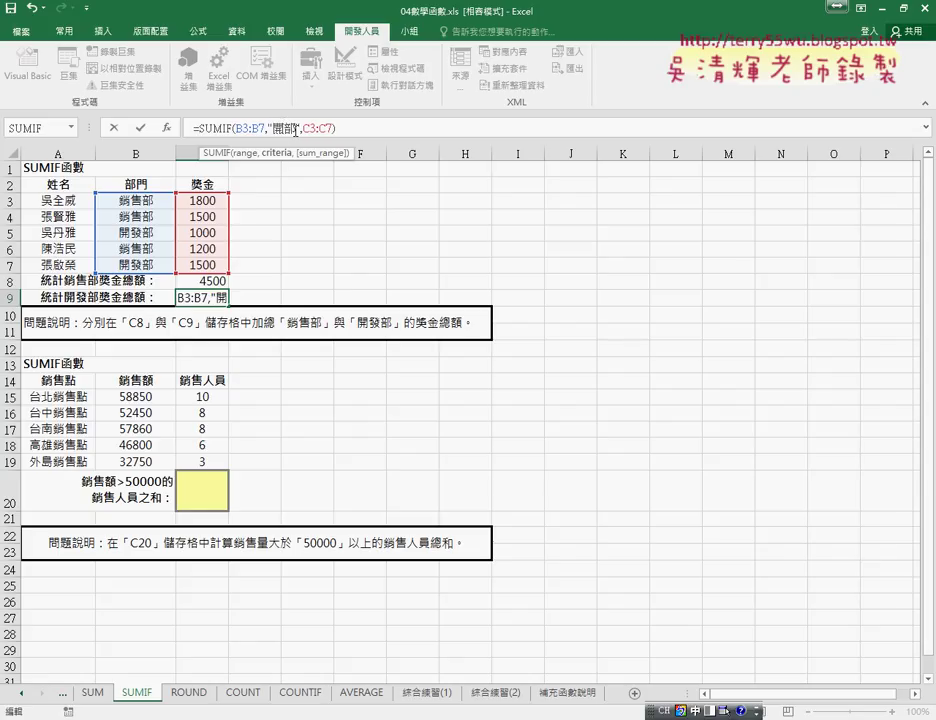
{"action": "type", "text": "發"}
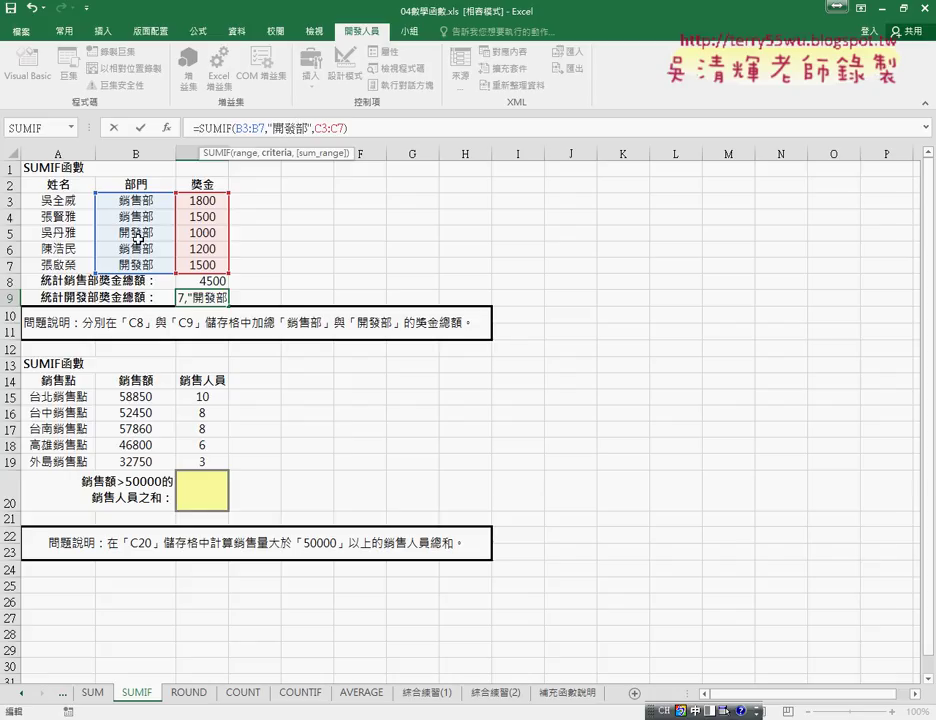
{"action": "left_click", "coordinate": [153, 128]}
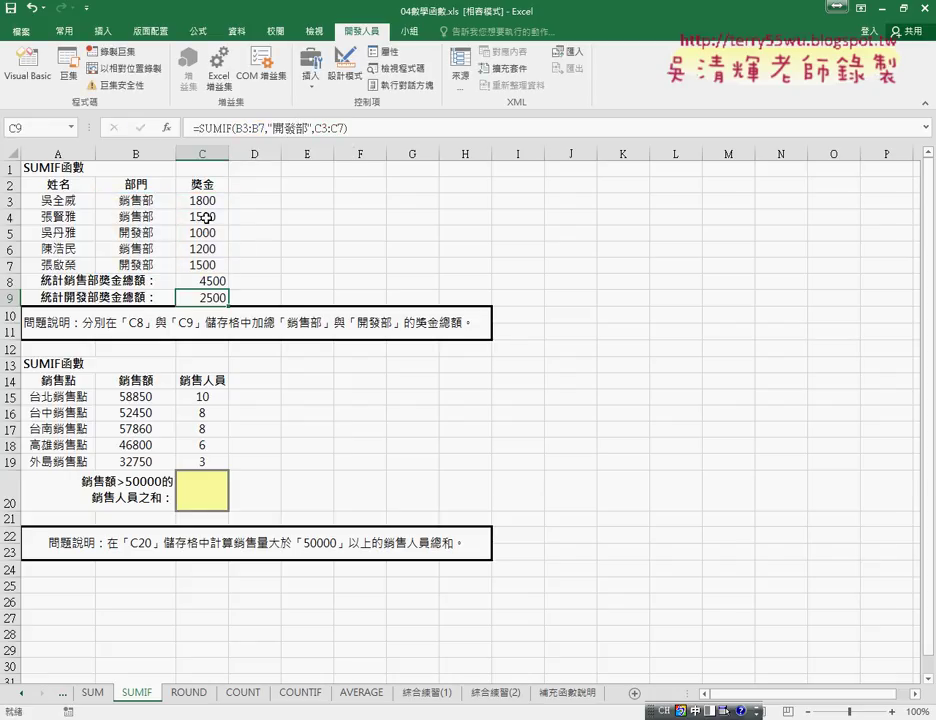
Check the 開發部 bonuses in C5 and C7 against the total in C9 and review its formula
{"action": "left_click", "coordinate": [205, 233]}
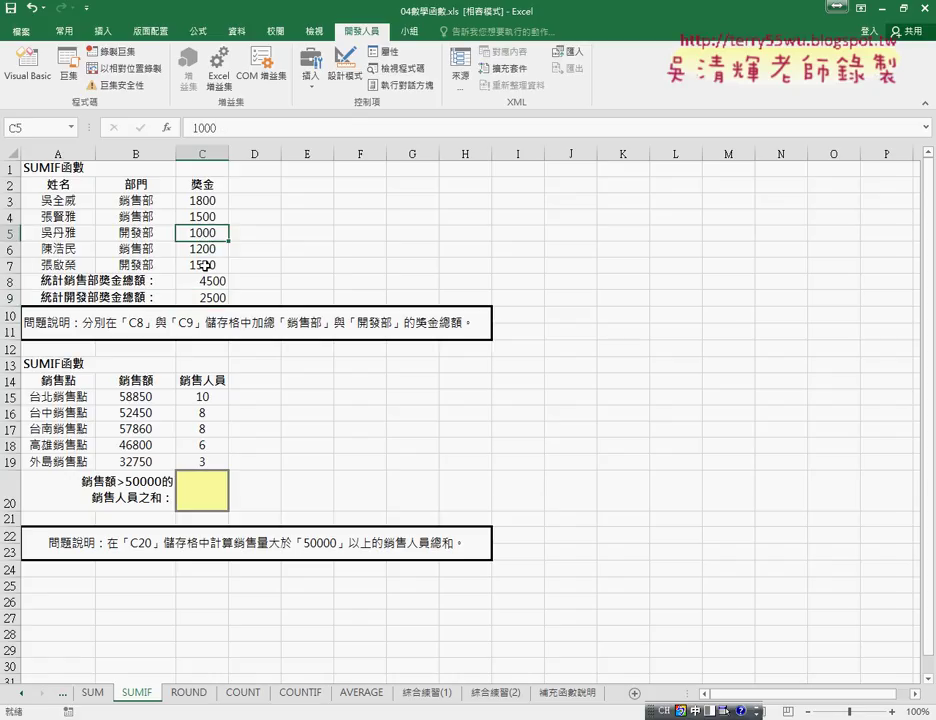
{"action": "left_click", "coordinate": [206, 265]}
{"action": "left_click", "coordinate": [208, 233]}
{"action": "left_click", "coordinate": [210, 265]}
{"action": "left_click", "coordinate": [212, 297]}
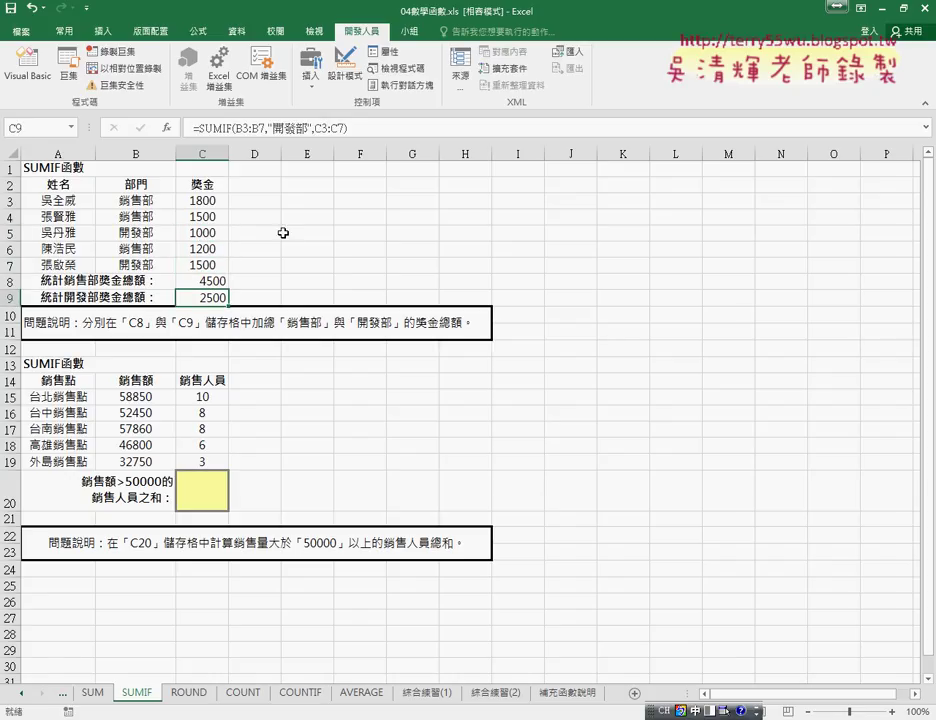
{"action": "left_click", "coordinate": [211, 131]}
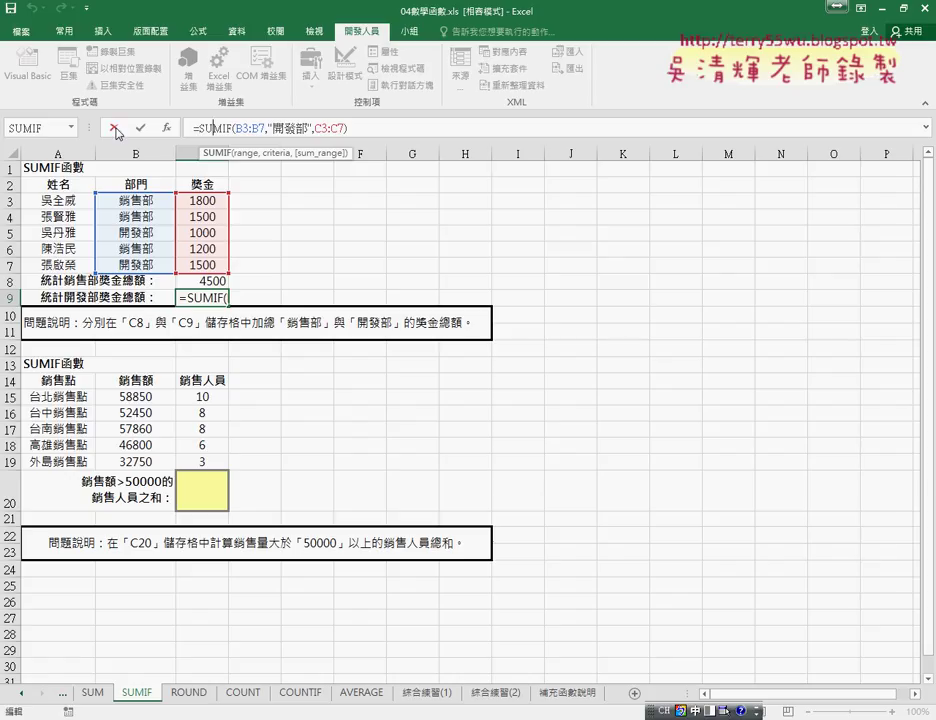
{"action": "left_click", "coordinate": [140, 128]}
Insert the SUMIF function into C20 from the 最近用過函數 category
{"action": "left_click", "coordinate": [206, 494]}
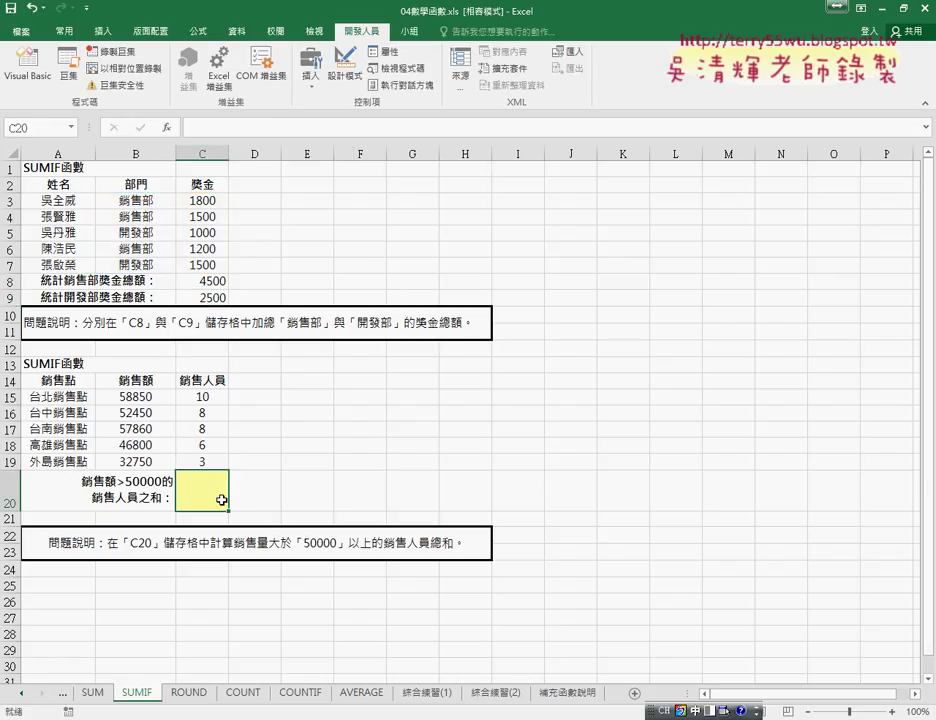
{"action": "left_click_drag", "start_coordinate": [104, 397], "coordinate": [145, 428]}
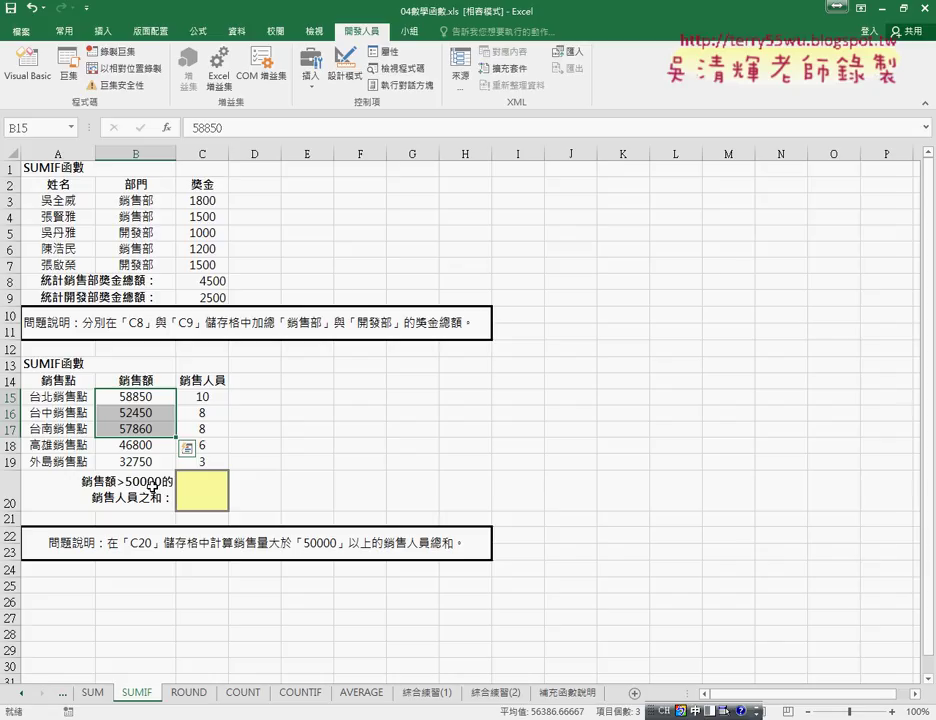
{"action": "left_click", "coordinate": [195, 491]}
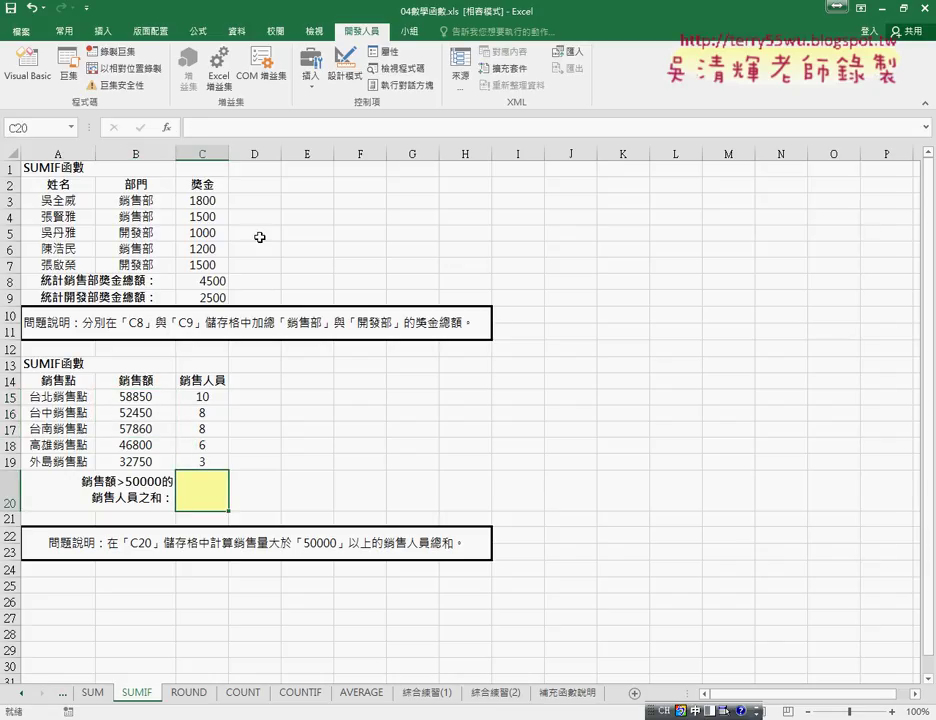
{"action": "left_click", "coordinate": [166, 127]}
{"action": "left_click", "coordinate": [566, 180]}
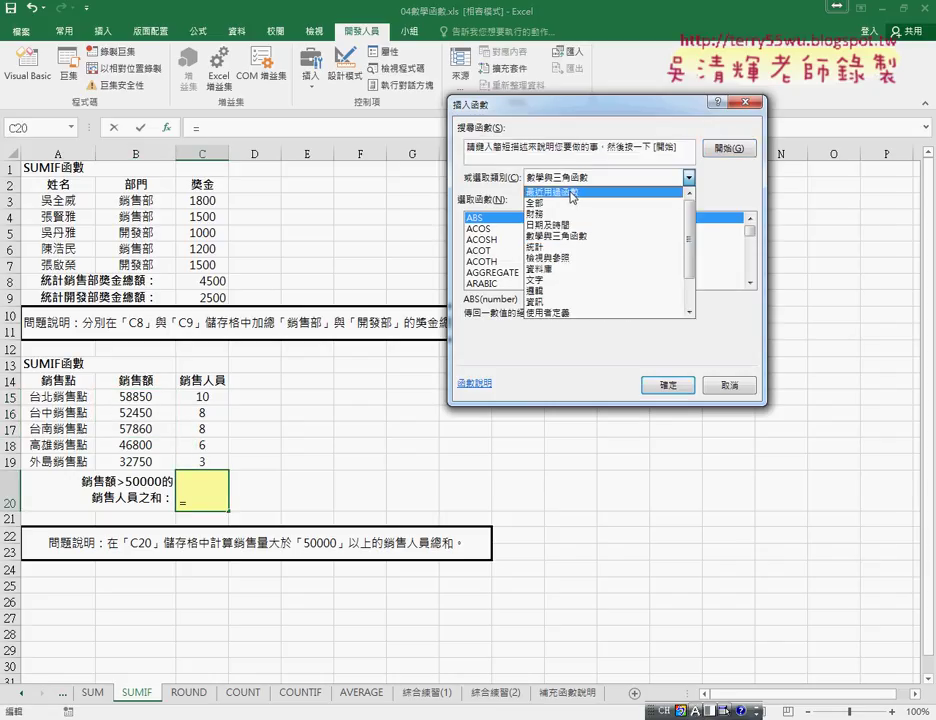
{"action": "left_click", "coordinate": [571, 194]}
{"action": "left_click", "coordinate": [572, 180]}
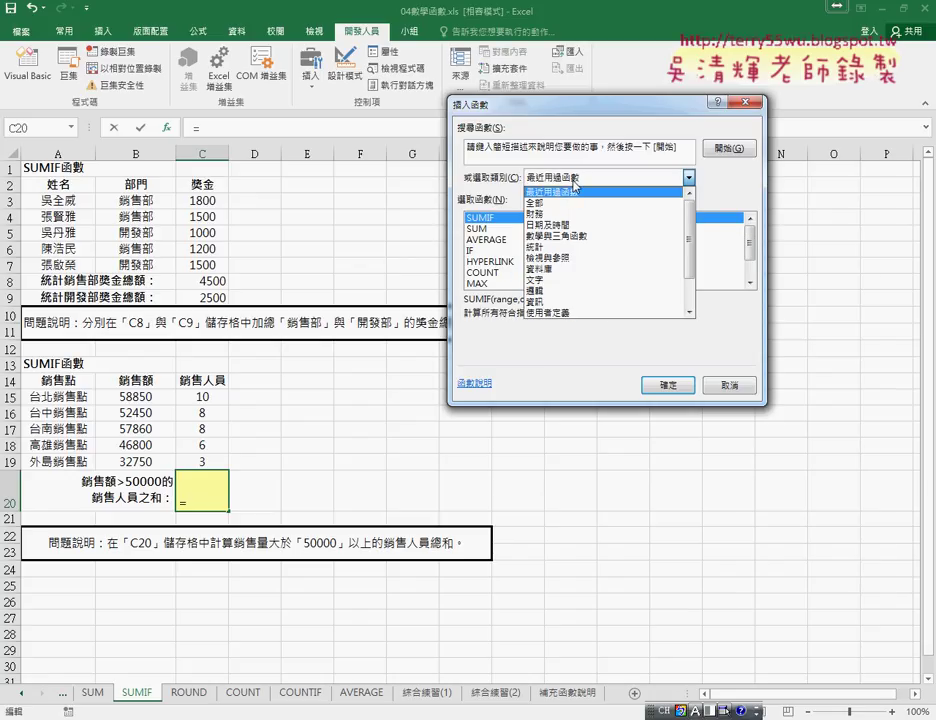
{"action": "left_click", "coordinate": [571, 194]}
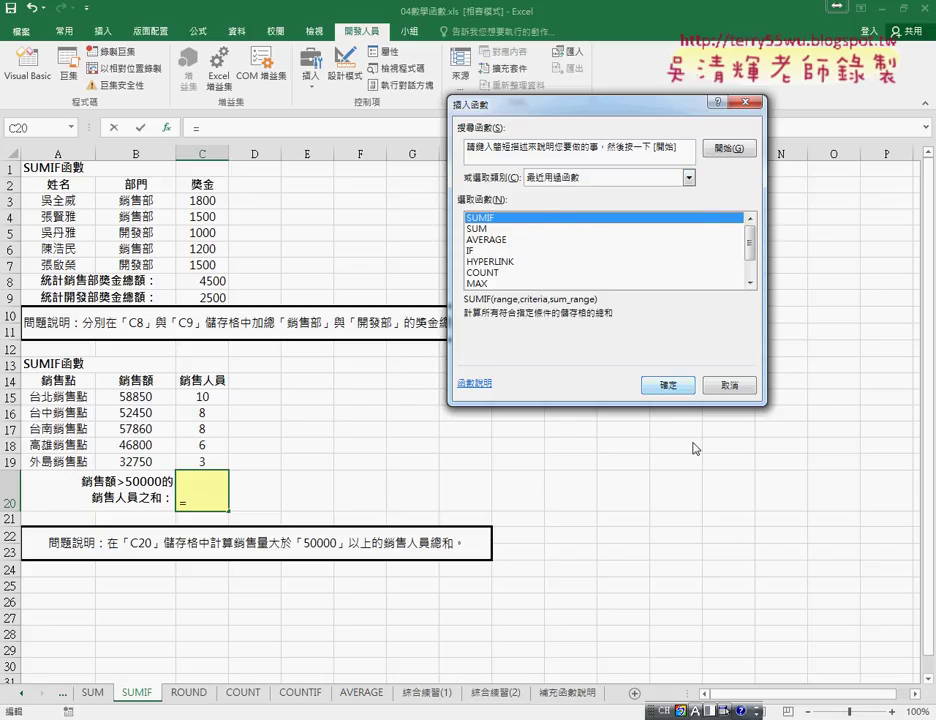
{"action": "left_click", "coordinate": [664, 385]}
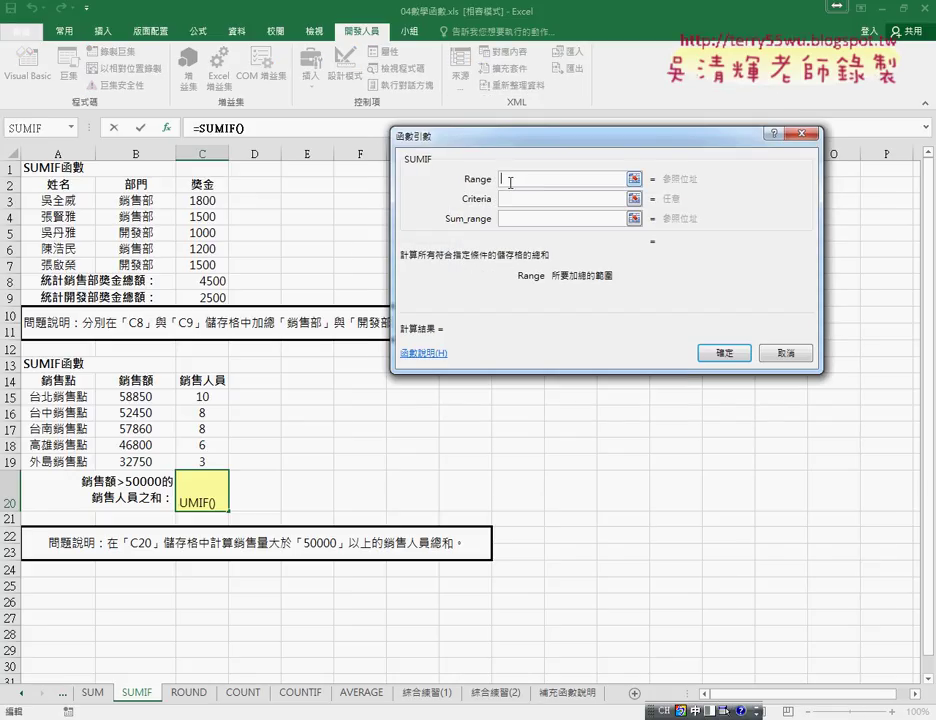
Set the Range of C20's SUMIF to B15:B19 and its Criteria to ">50000", enclosed in quotation marks
{"action": "left_click_drag", "start_coordinate": [133, 397], "coordinate": [138, 462]}
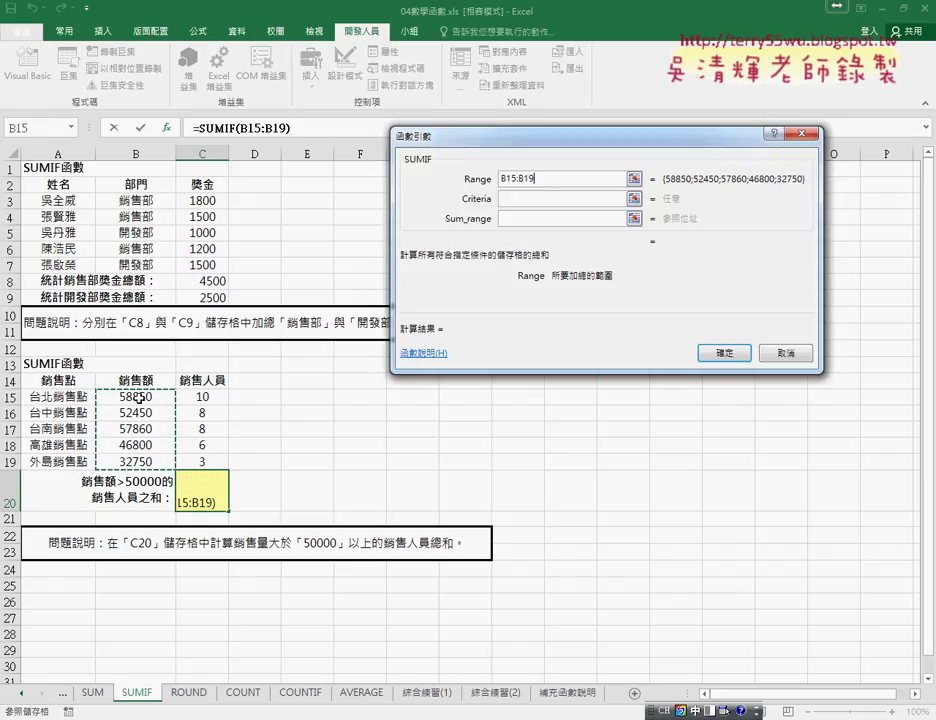
{"action": "left_click", "coordinate": [512, 202]}
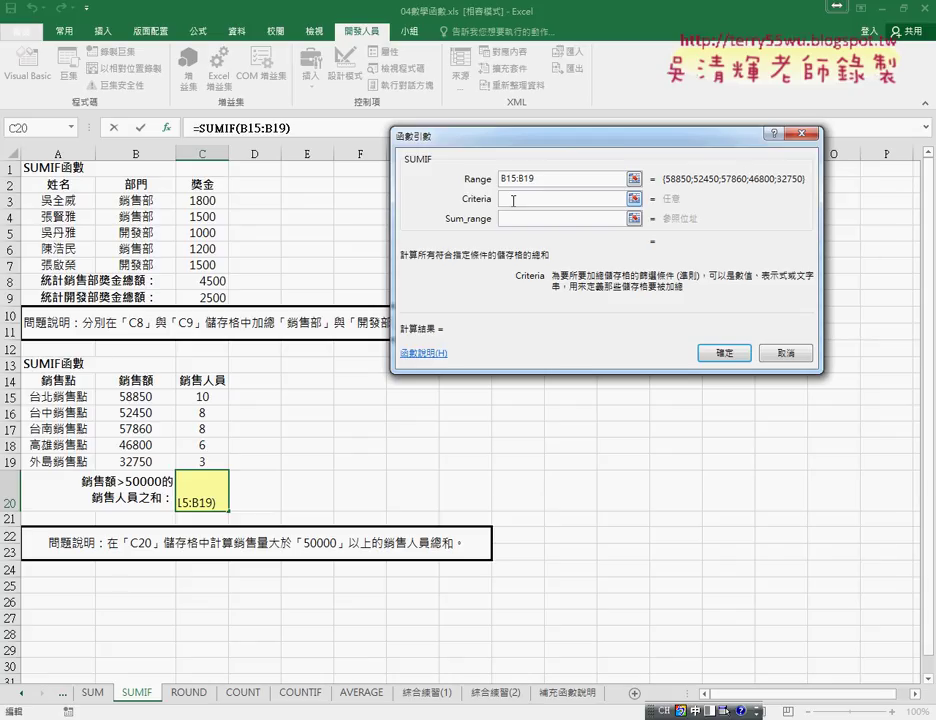
{"action": "type", "text": ">"}
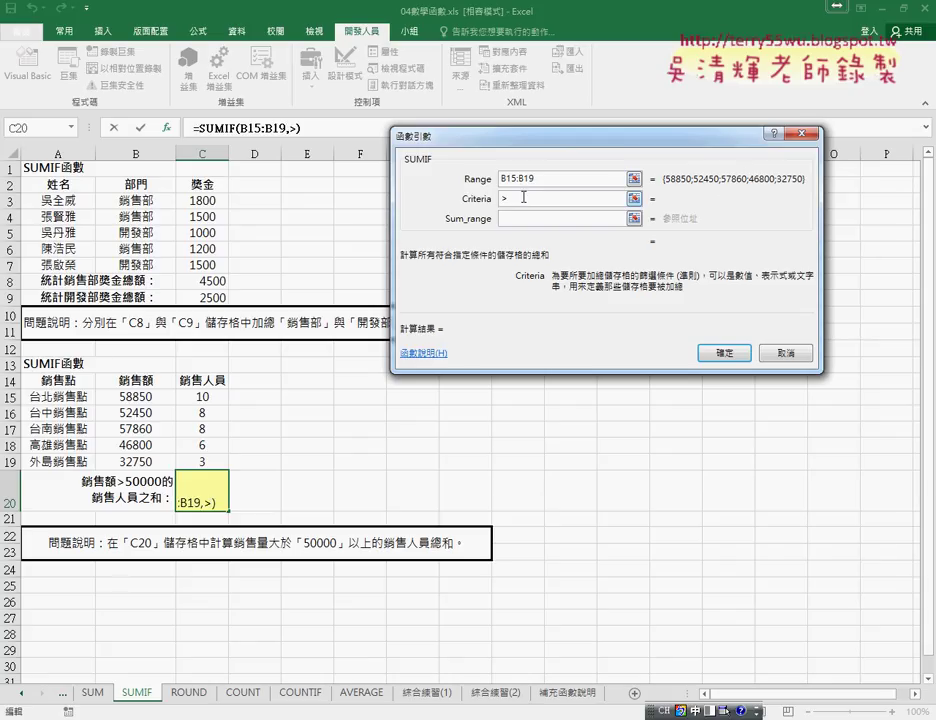
{"action": "type", "text": "50000"}
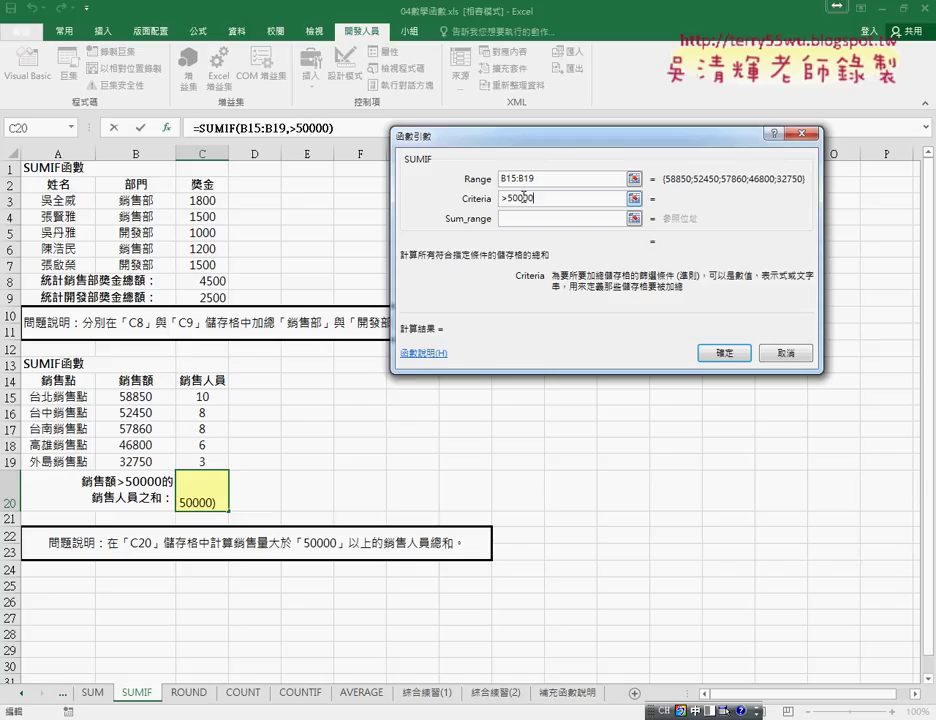
{"action": "key", "text": "Left"}
{"action": "key", "text": "Left"}
{"action": "key", "text": "Left"}
{"action": "key", "text": "Left"}
{"action": "key", "text": "Left"}
{"action": "key", "text": "Left"}
{"action": "left_click", "coordinate": [547, 179]}
{"action": "left_click", "coordinate": [547, 197]}
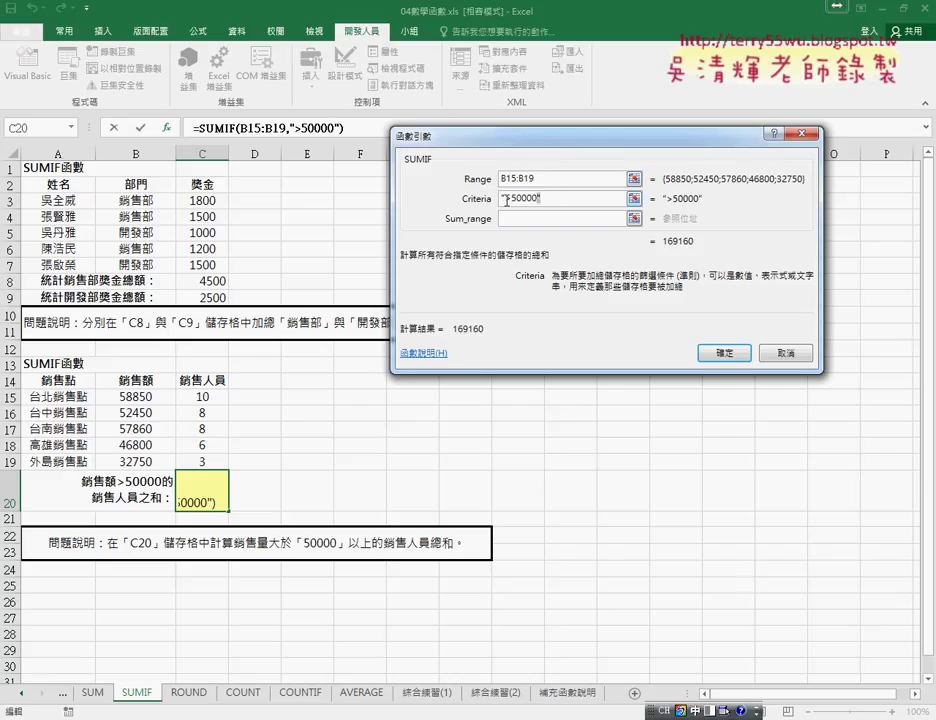
{"action": "left_click", "coordinate": [503, 199]}
Set the Sum_range to C15:C19, complete the SUMIF formula in C20, and select C8 to review its formula
{"action": "left_click", "coordinate": [562, 218]}
{"action": "left_click", "coordinate": [207, 398]}
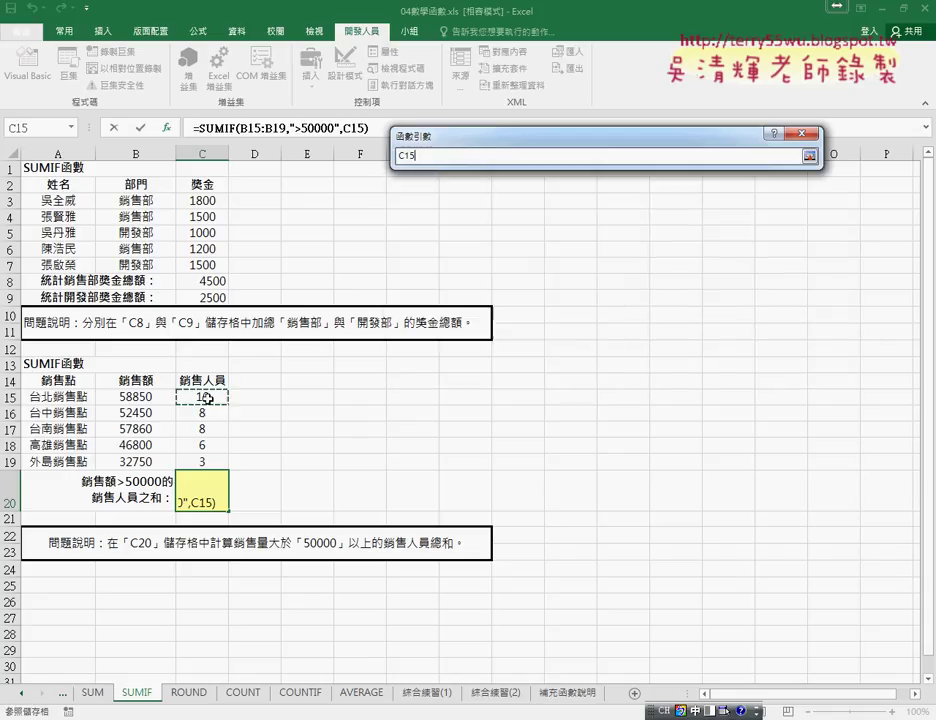
{"action": "left_click_drag", "start_coordinate": [207, 398], "coordinate": [207, 461]}
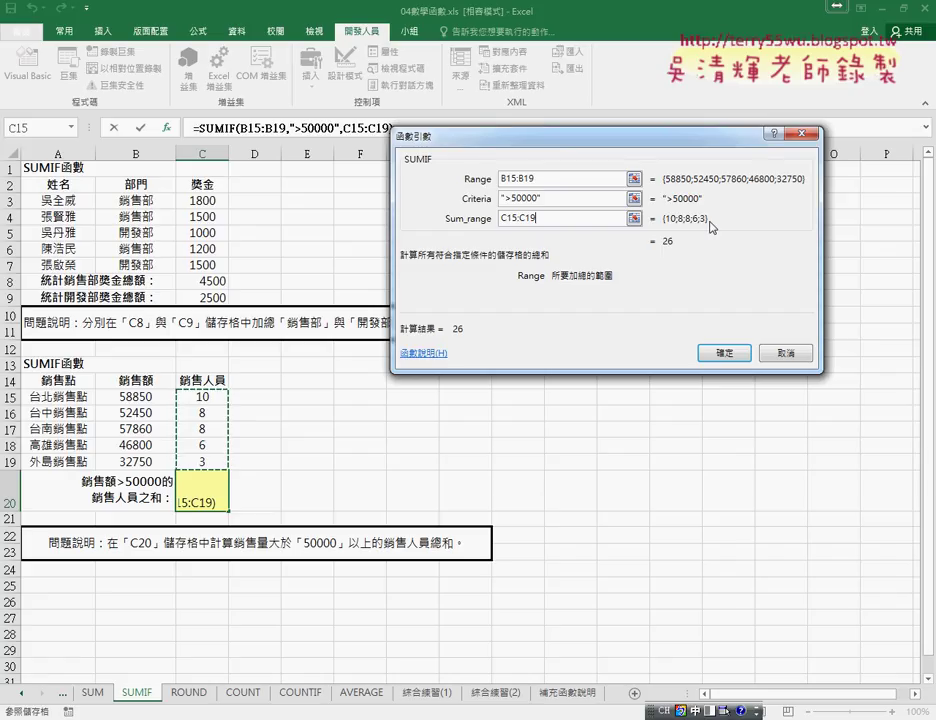
{"action": "left_click", "coordinate": [724, 353]}
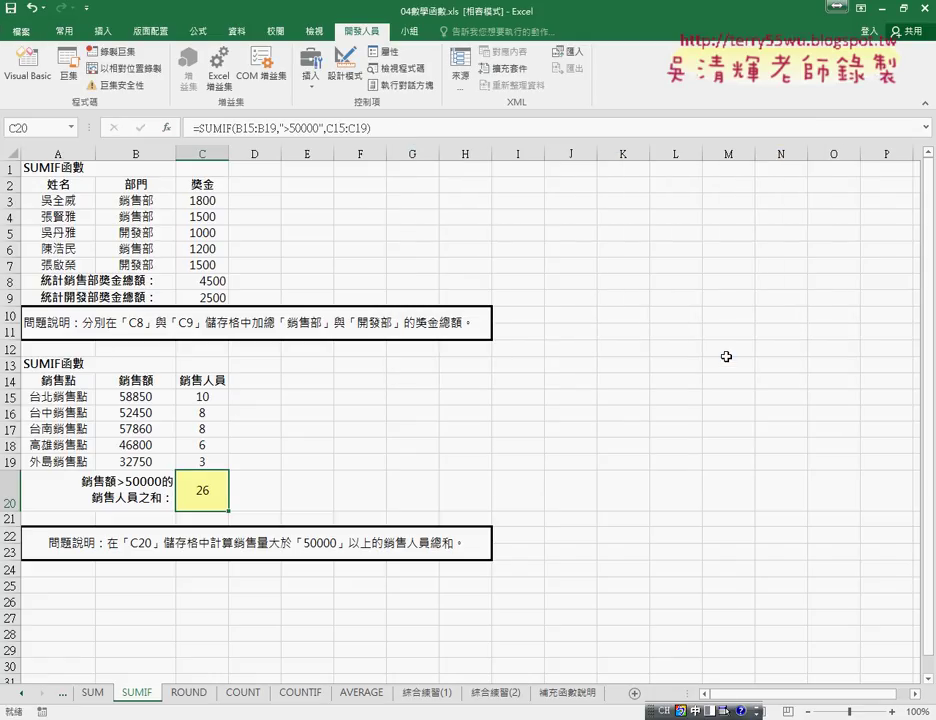
{"action": "left_click", "coordinate": [203, 282]}
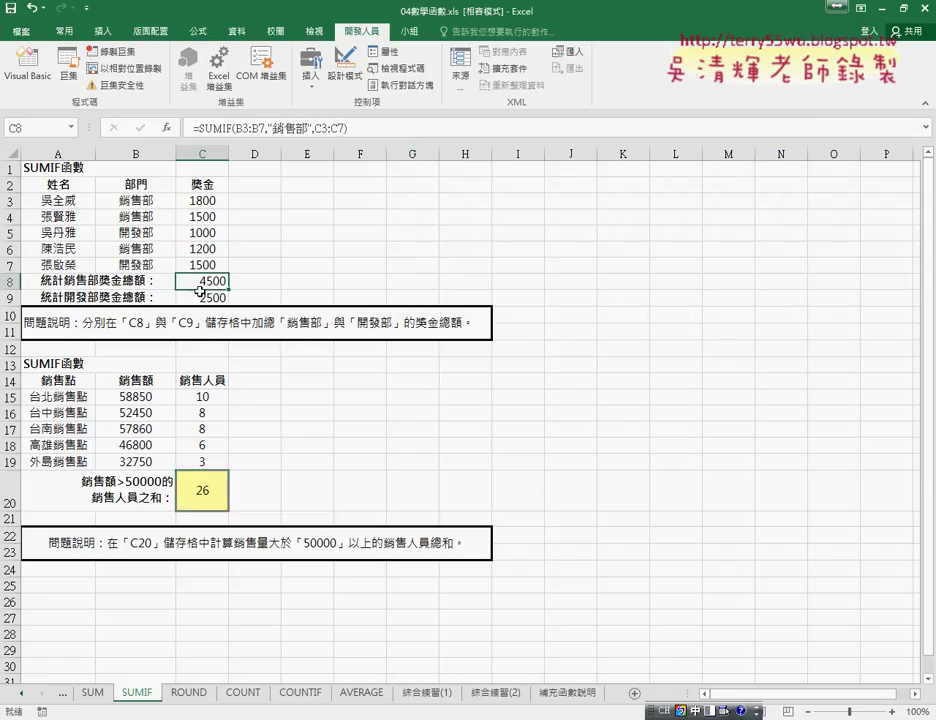